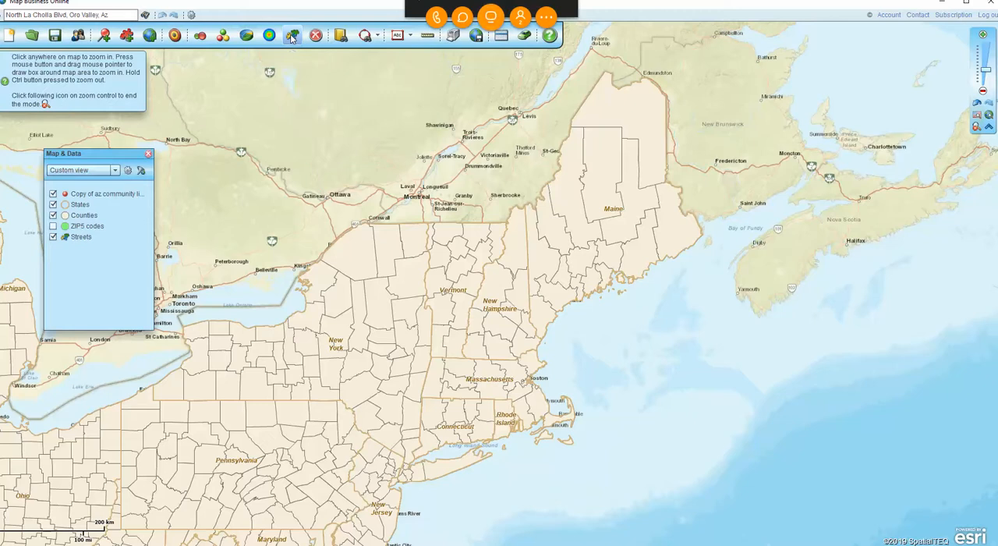
Color-code the counties by the demographic data column Population (2018), using five groups and the yellow-to-orange color scheme.
left_click(597, 400)
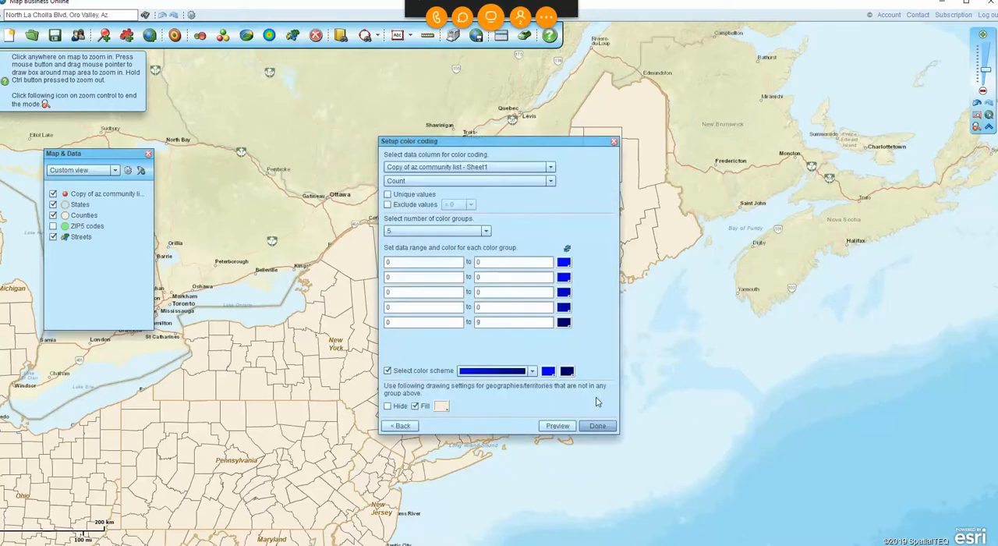
left_click(551, 168)
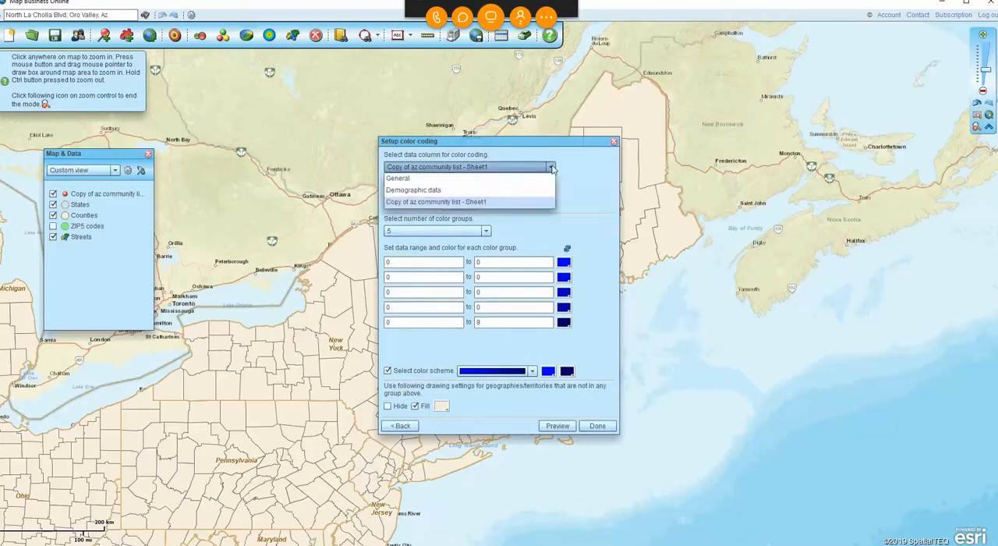
left_click(463, 193)
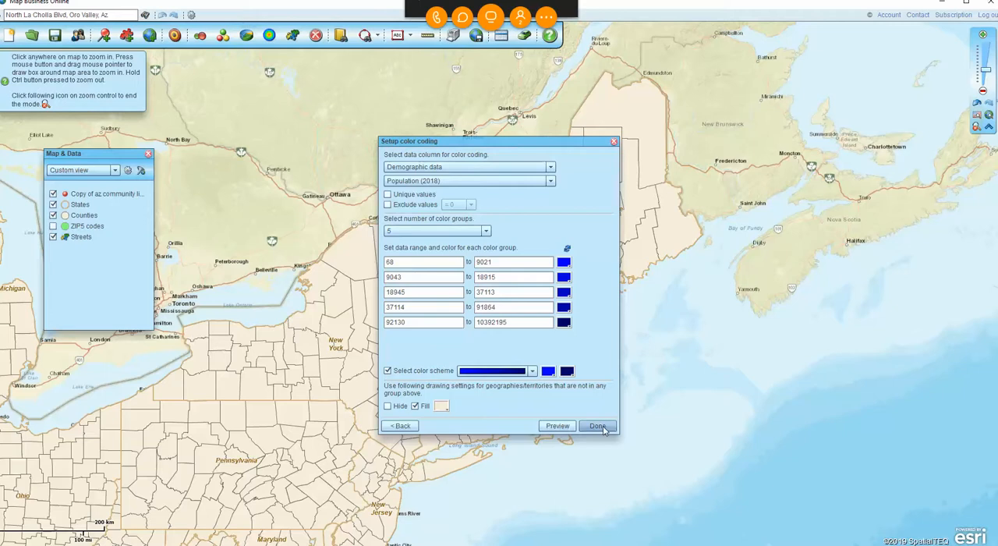
left_click(530, 372)
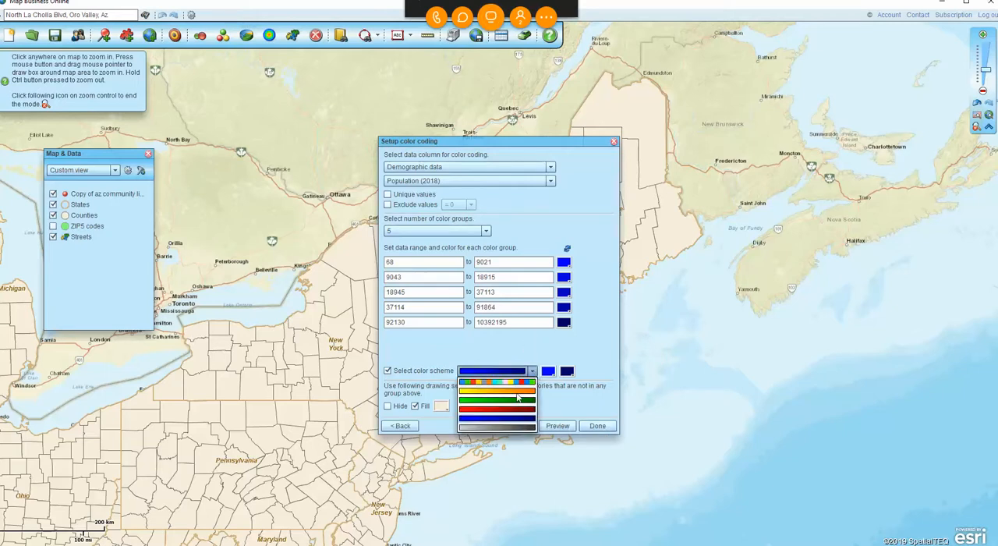
left_click(518, 394)
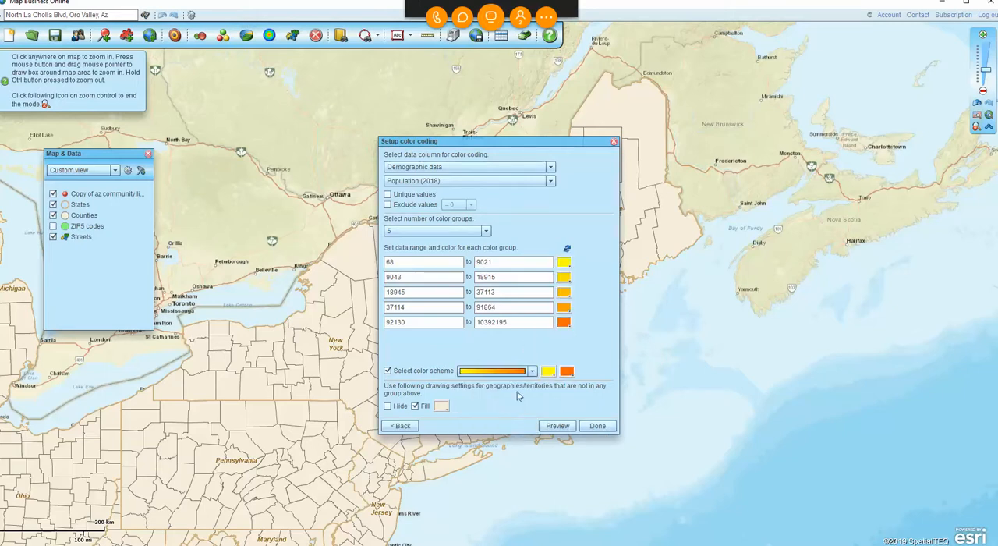
left_click(593, 430)
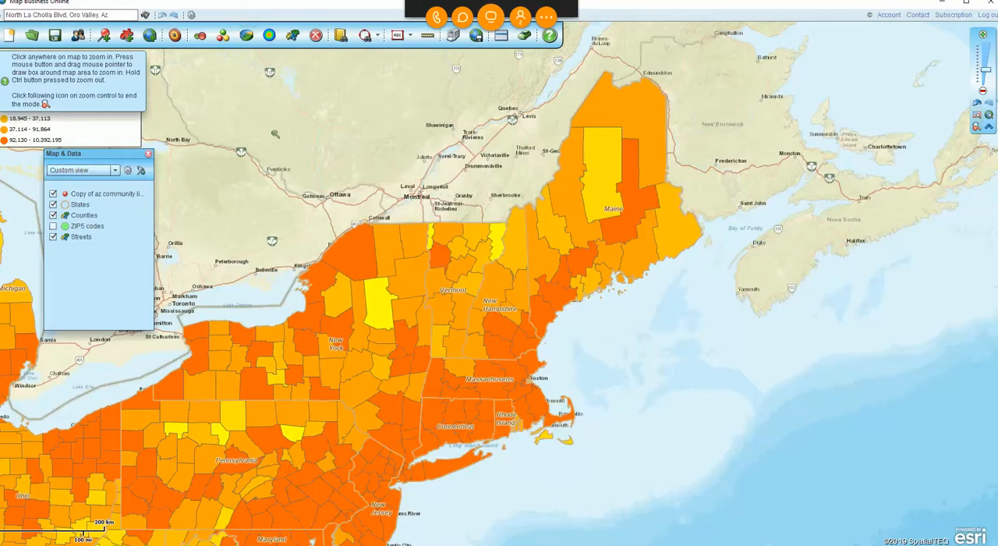
View the label properties of the Counties map layer and close them.
left_click(99, 217)
left_click(130, 222)
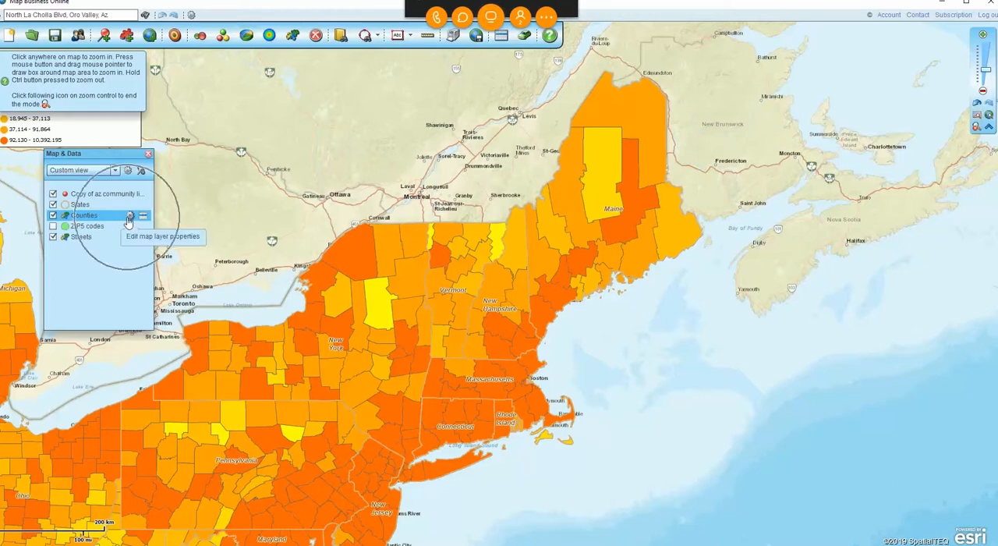
left_click(130, 222)
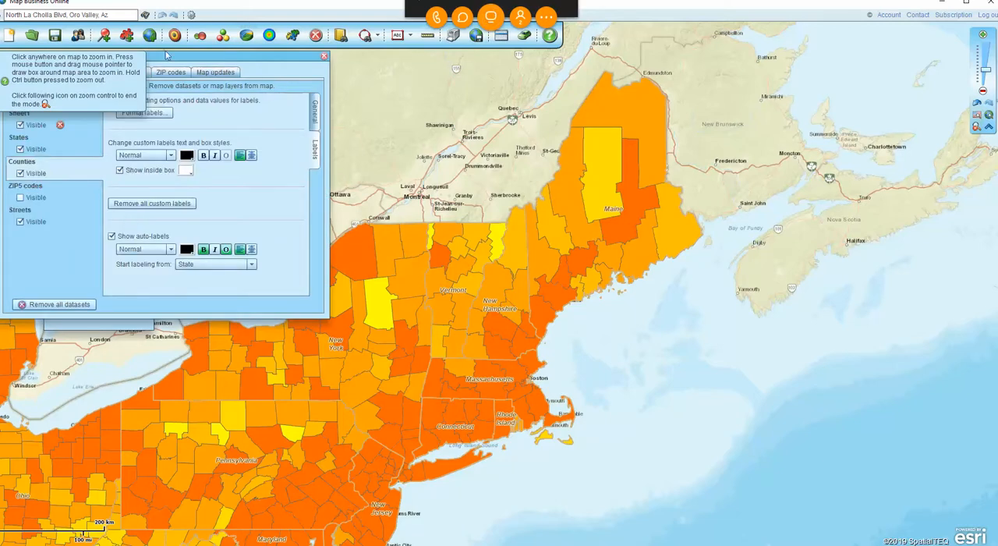
left_click(142, 57)
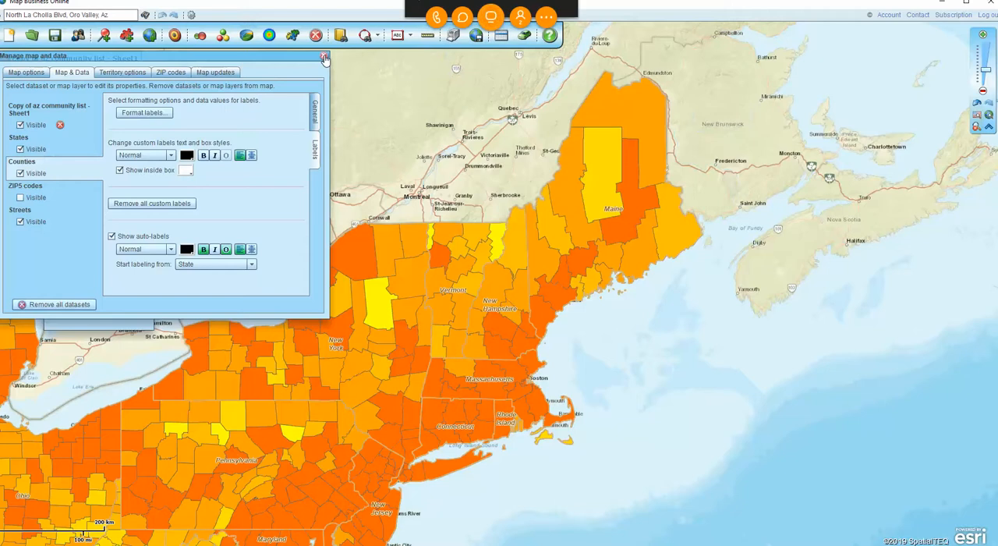
left_click(325, 59)
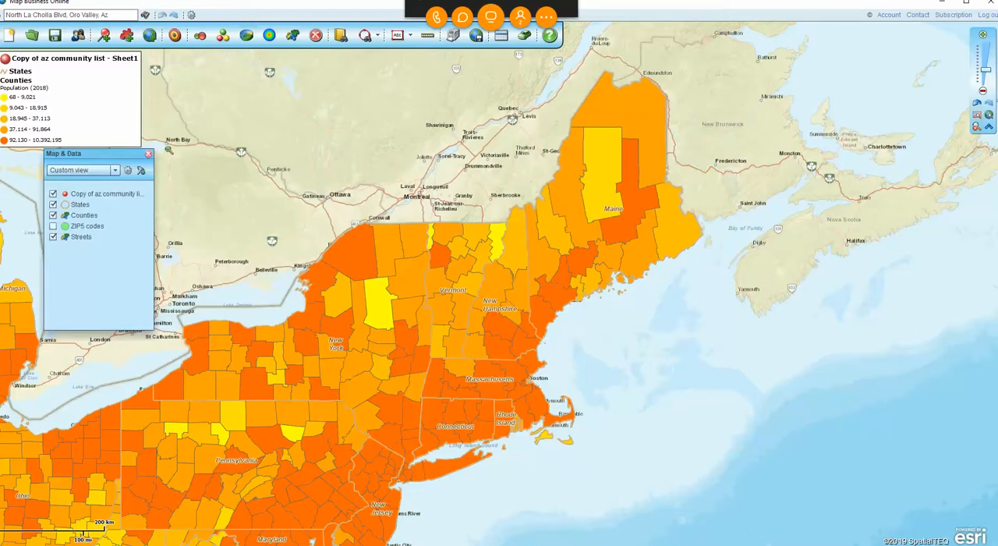
Hide the Map & Data window with the list of datasets and map layers, and show it again.
mouse_move(149, 158)
left_mouse_down()
mouse_move(176, 167)
mouse_move(157, 166)
left_mouse_up()
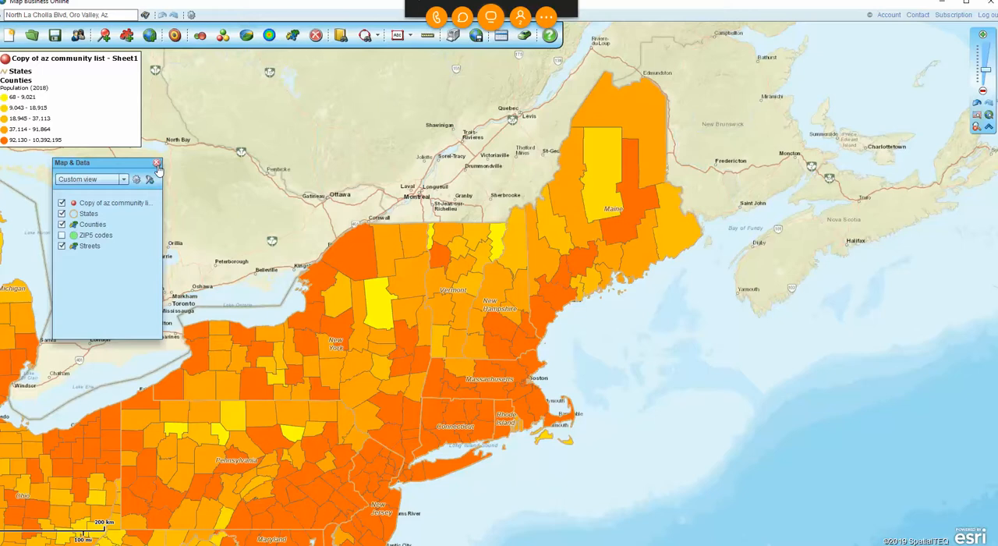
left_click(156, 164)
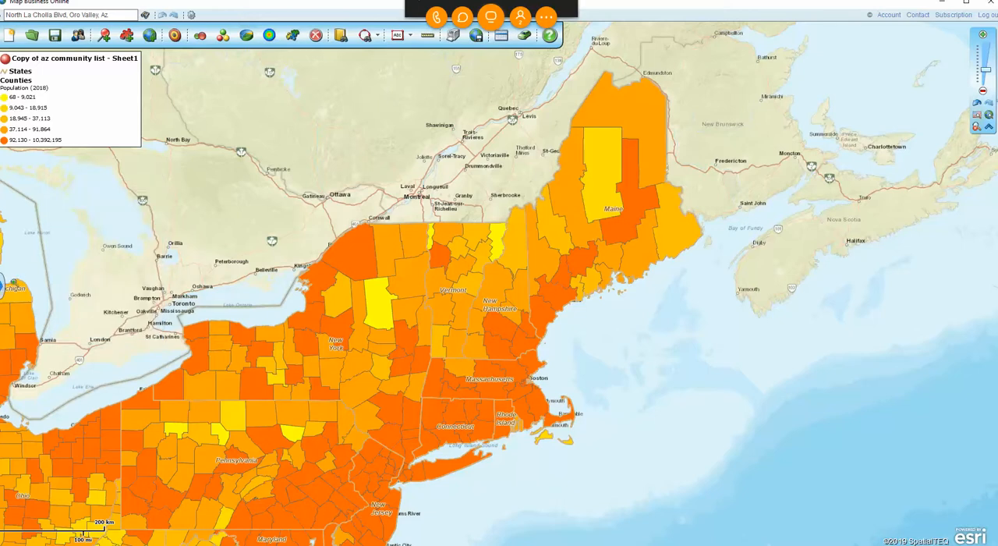
left_click(3, 286)
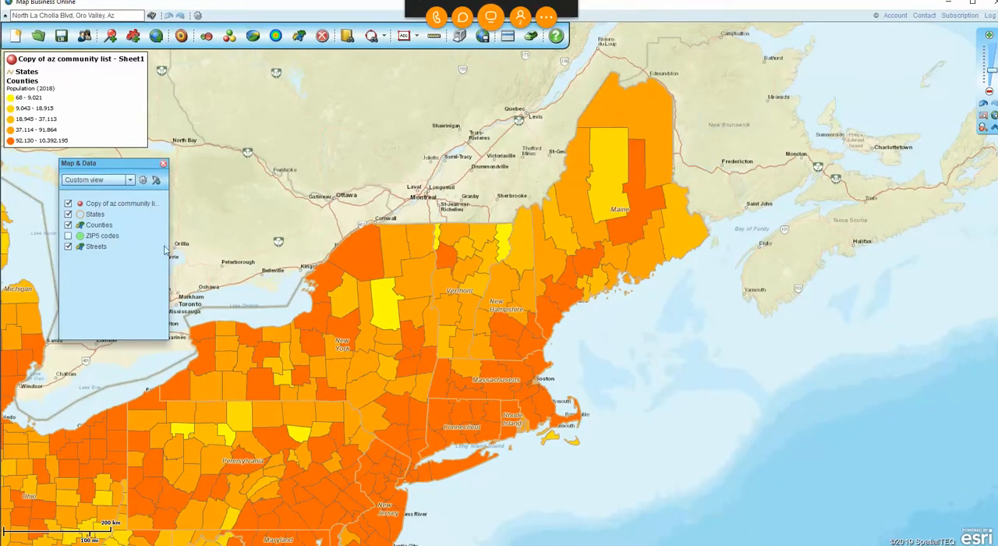
left_click(162, 164)
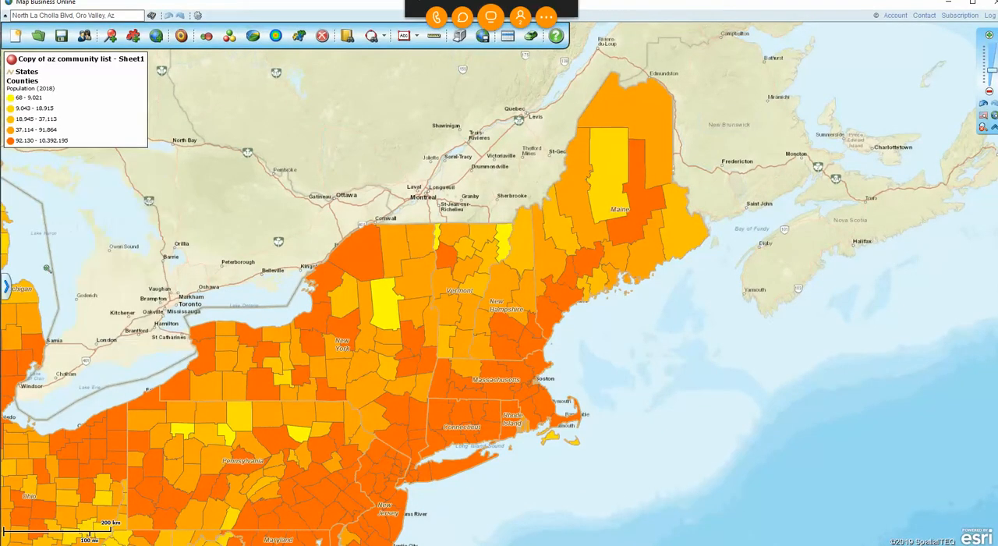
left_click(7, 290)
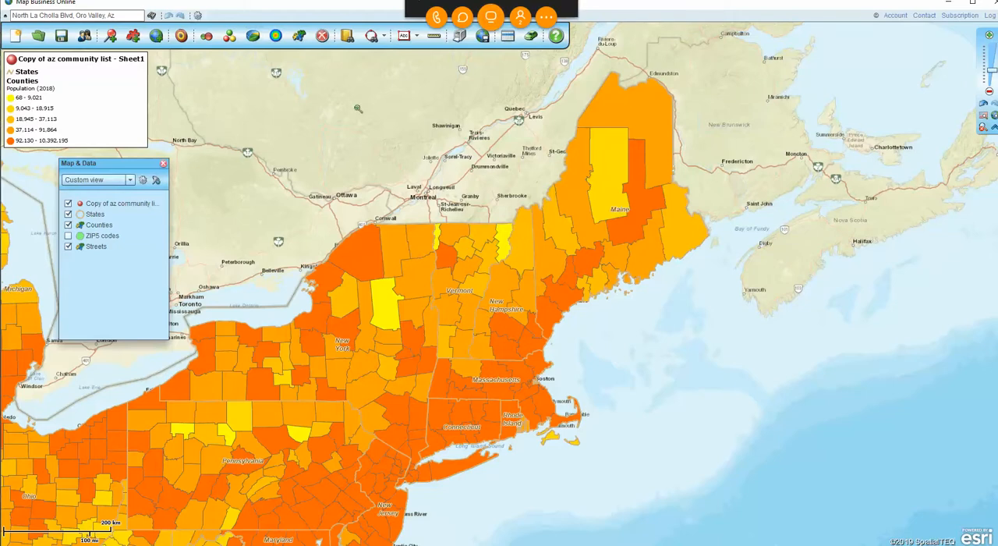
left_click(306, 37)
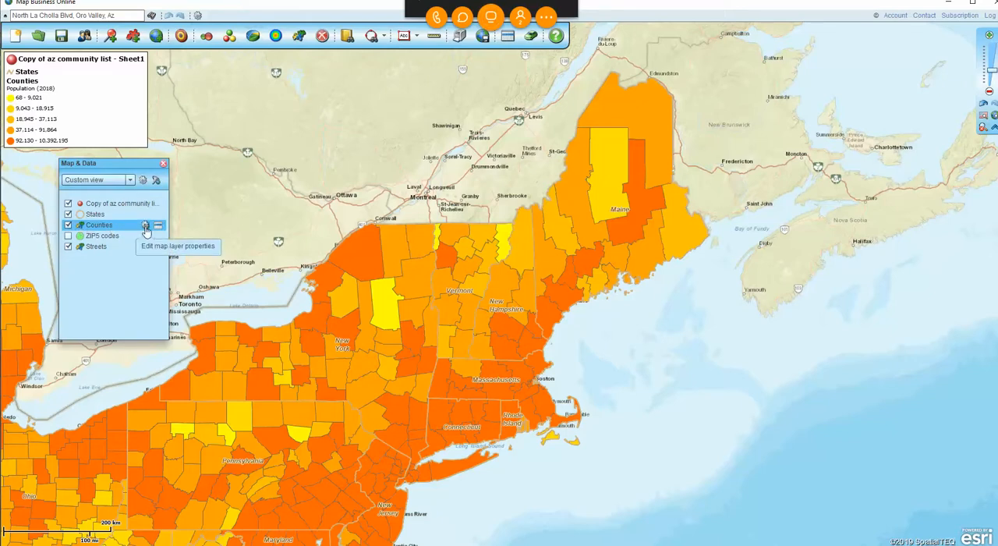
Set the auto-labels of the Counties layer to start labeling from the World zoom level.
left_click(144, 226)
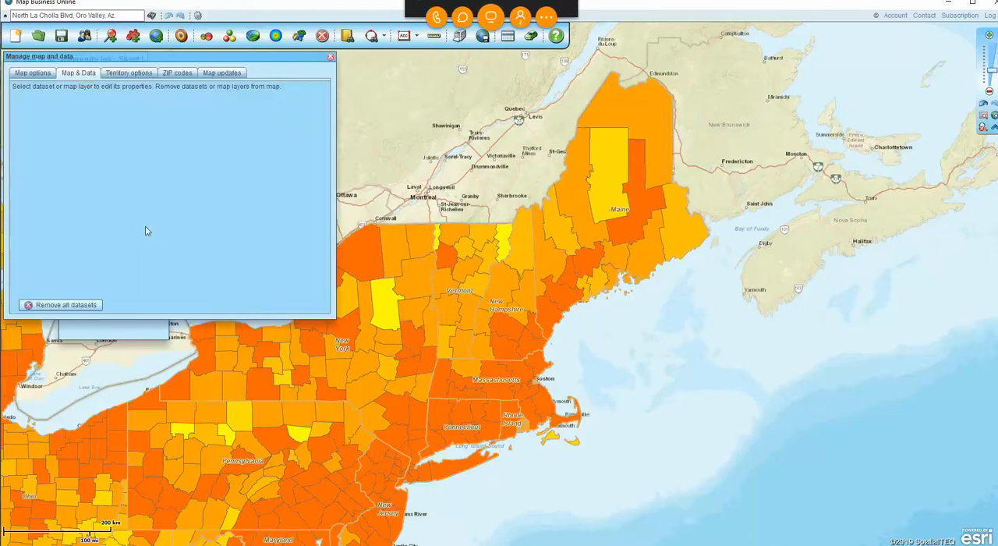
left_click(331, 57)
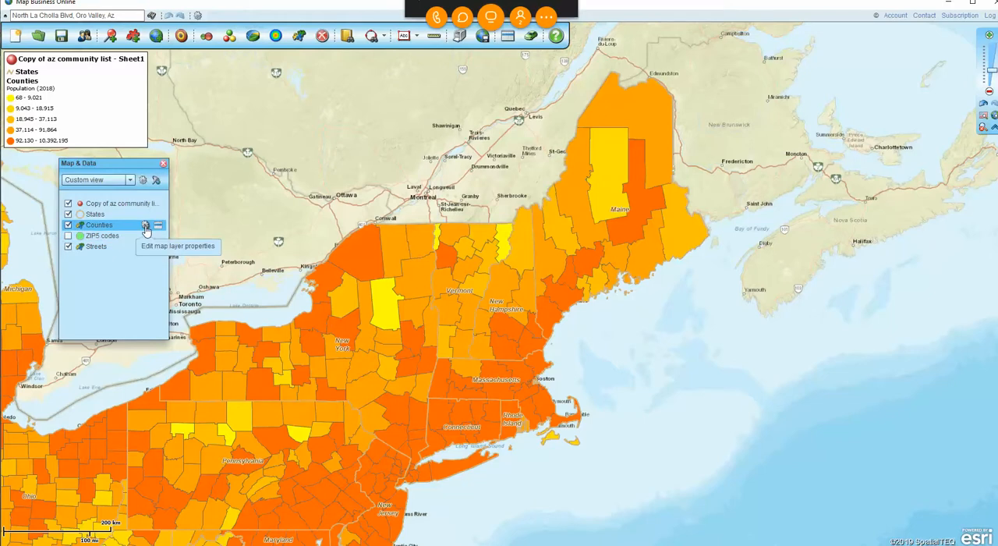
left_click(146, 226)
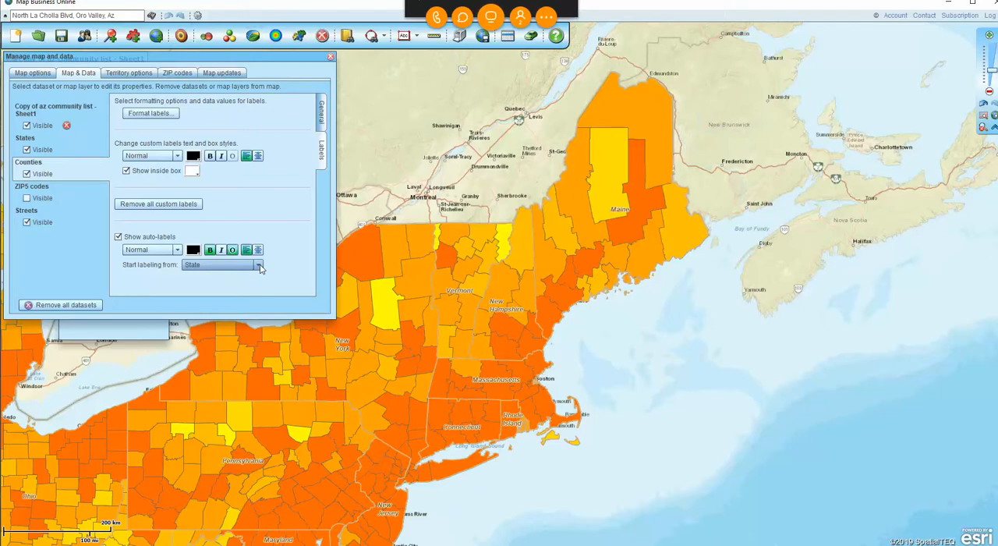
mouse_move(993, 72)
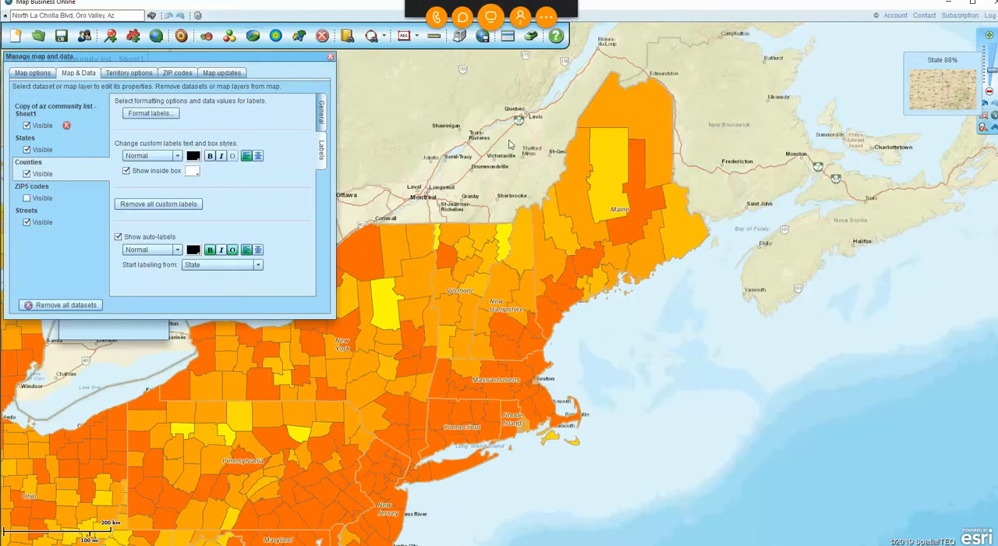
left_click(259, 267)
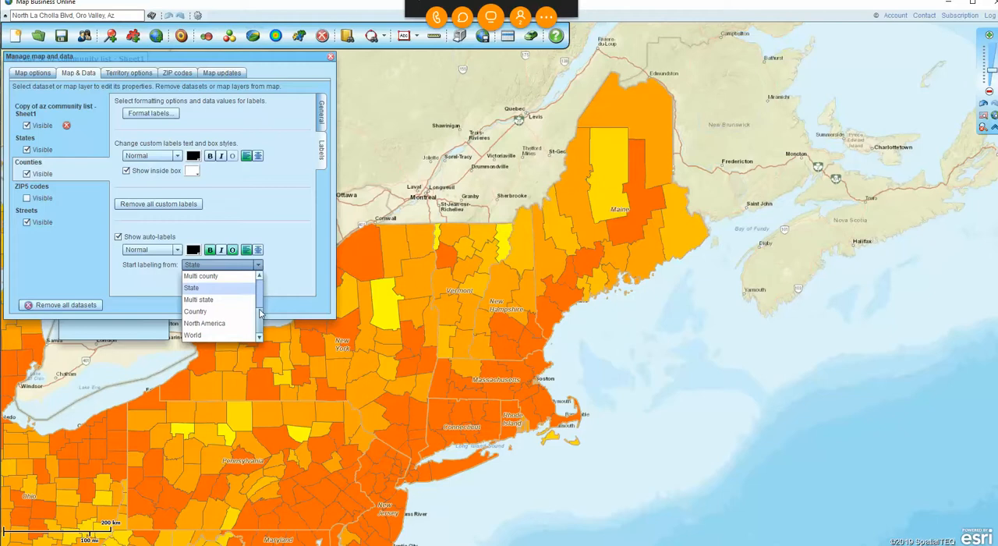
left_click(211, 336)
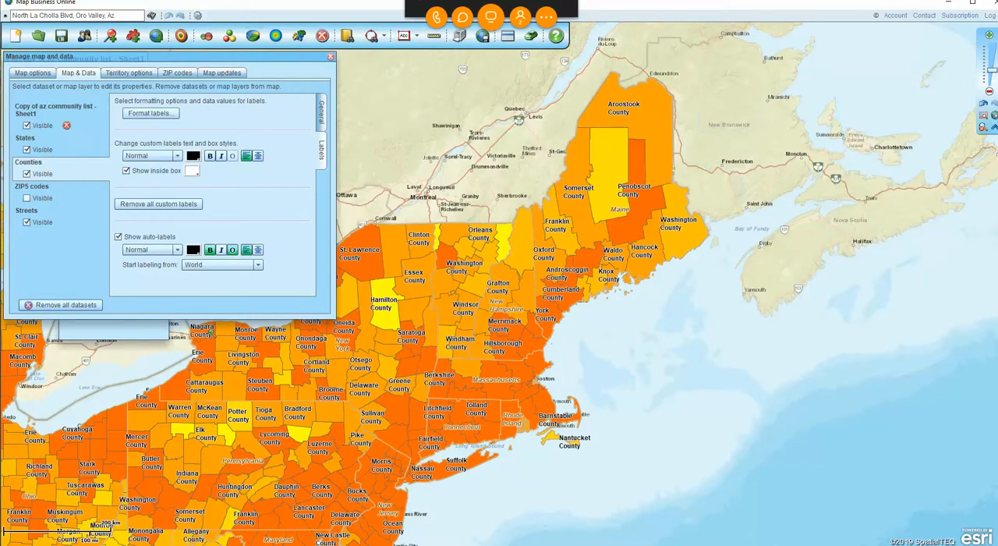
left_click(258, 265)
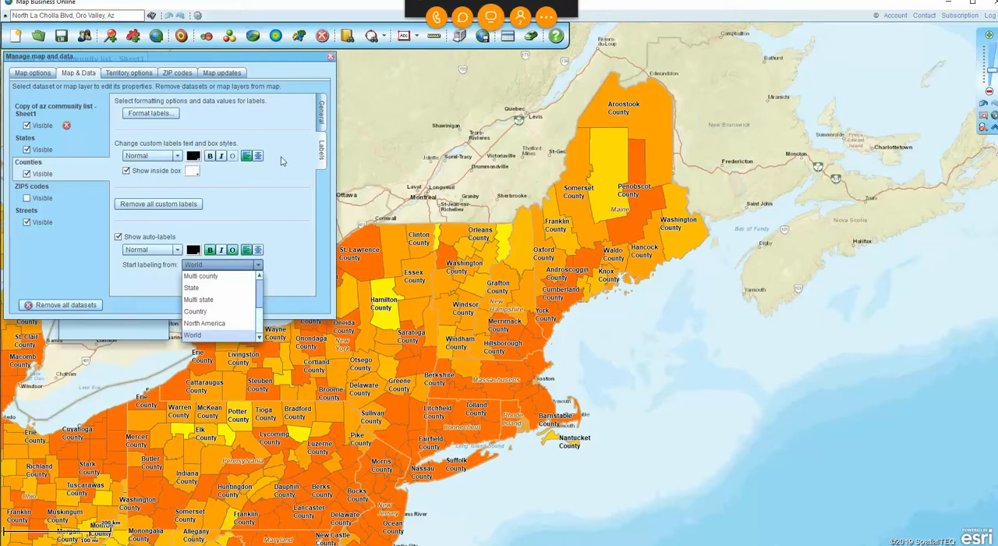
left_click(316, 216)
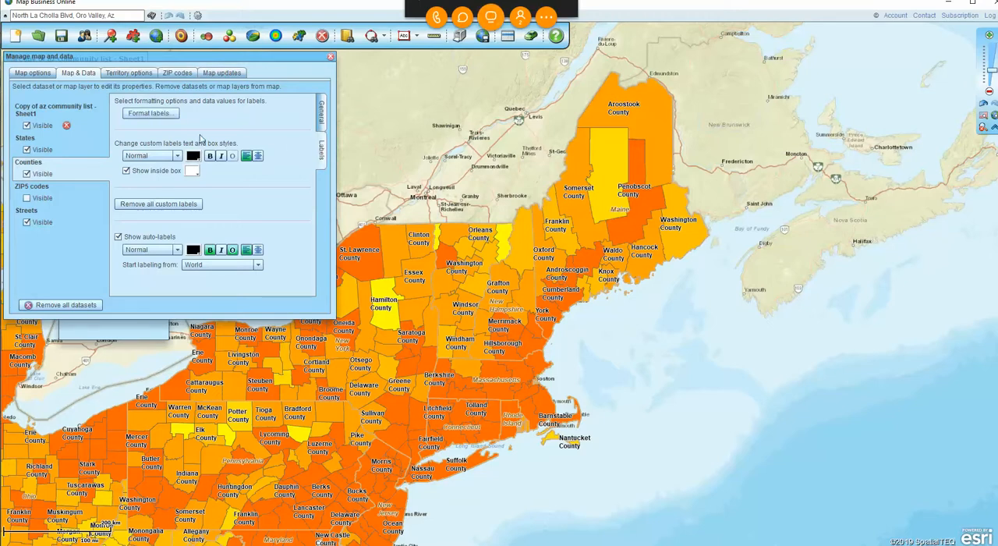
Add Median household income (2018) from the demographic data as data line #1 of the county auto-labels.
left_click(145, 114)
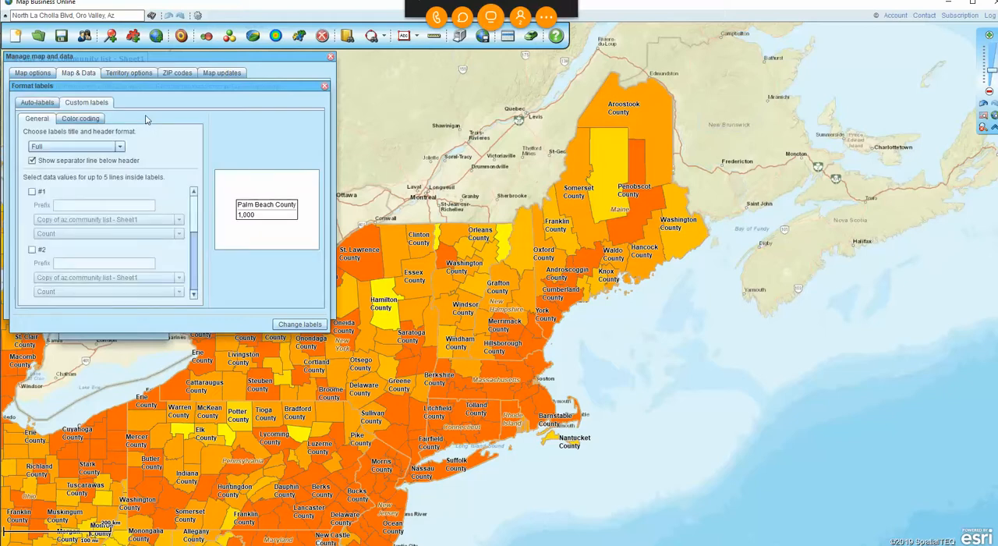
left_click(34, 104)
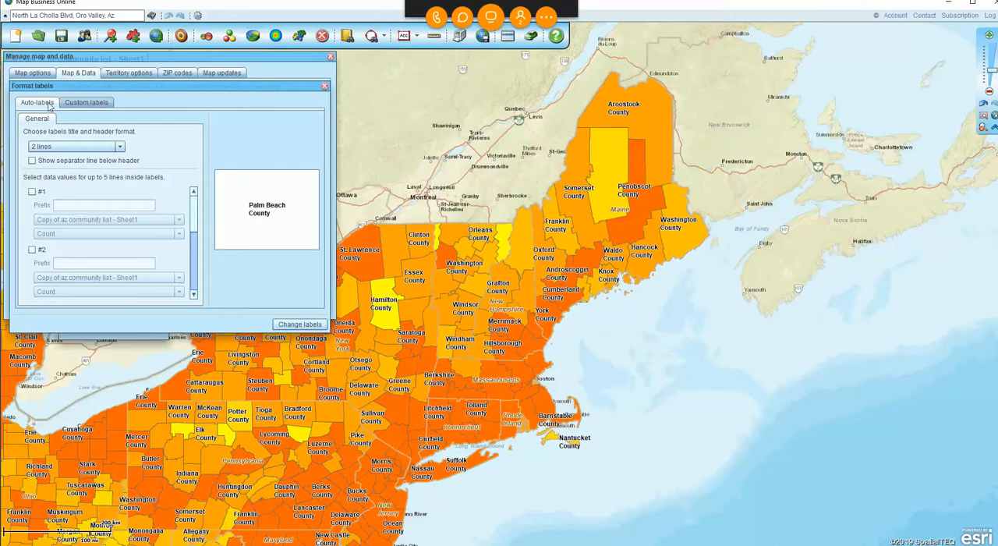
left_click(32, 193)
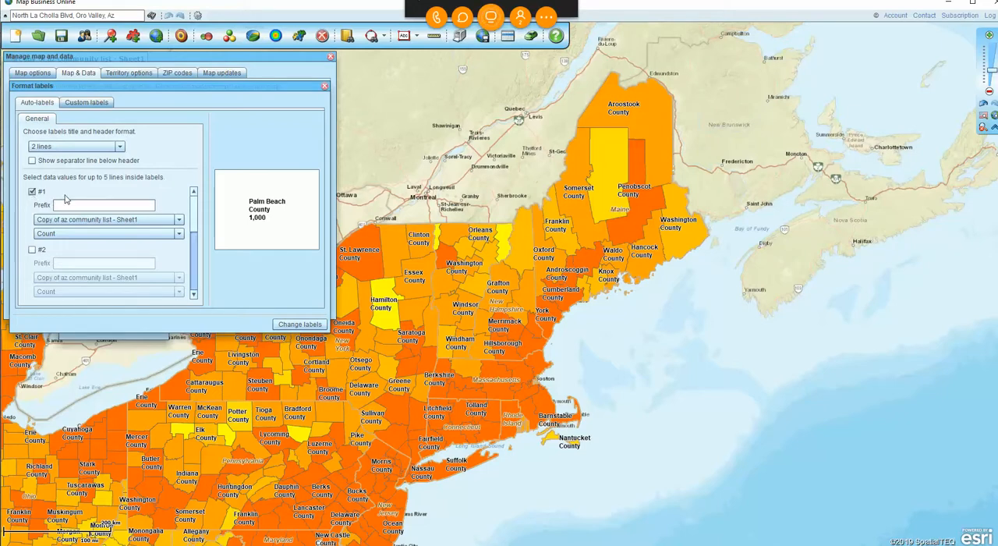
left_click(178, 219)
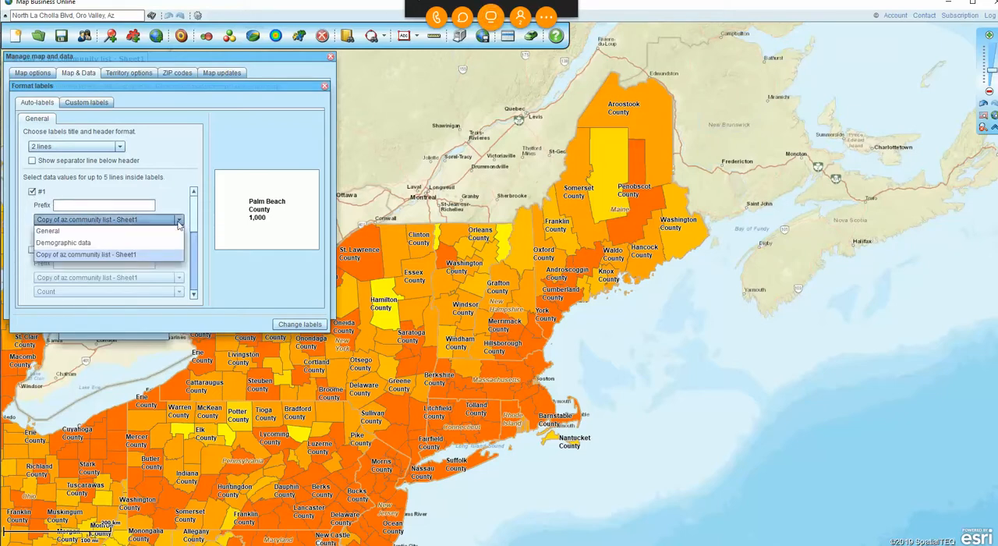
left_click(102, 244)
left_click(179, 235)
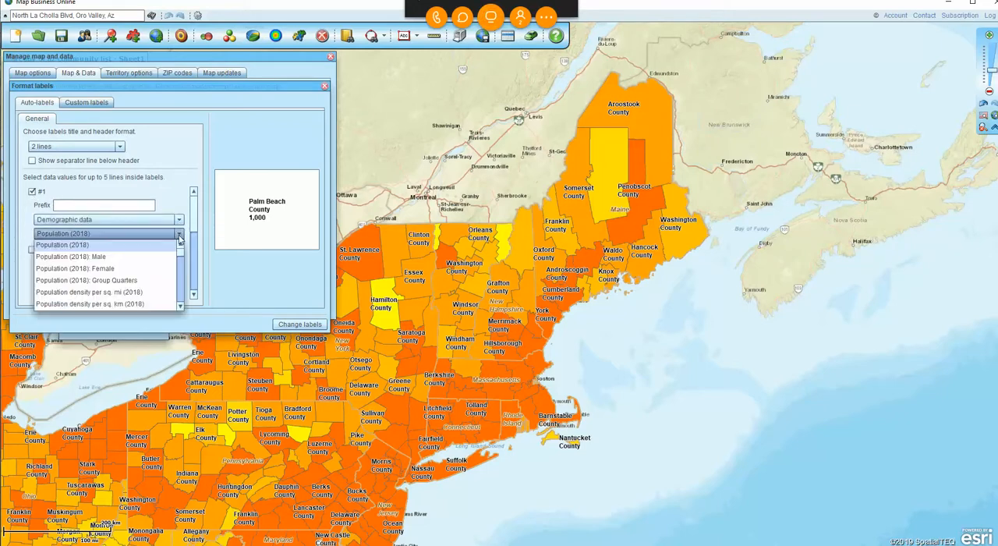
scroll(182, 259, "down", 15)
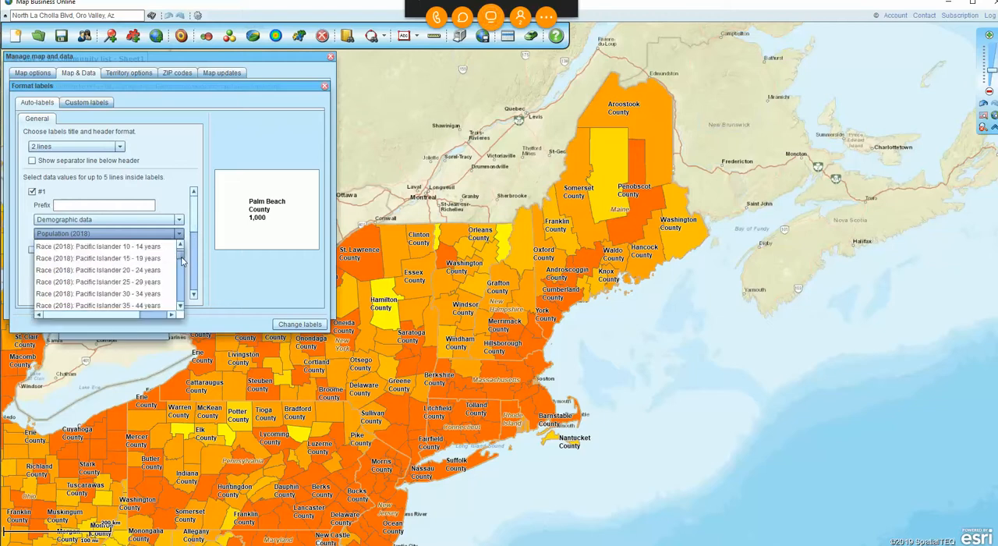
scroll(181, 265, "up", 12)
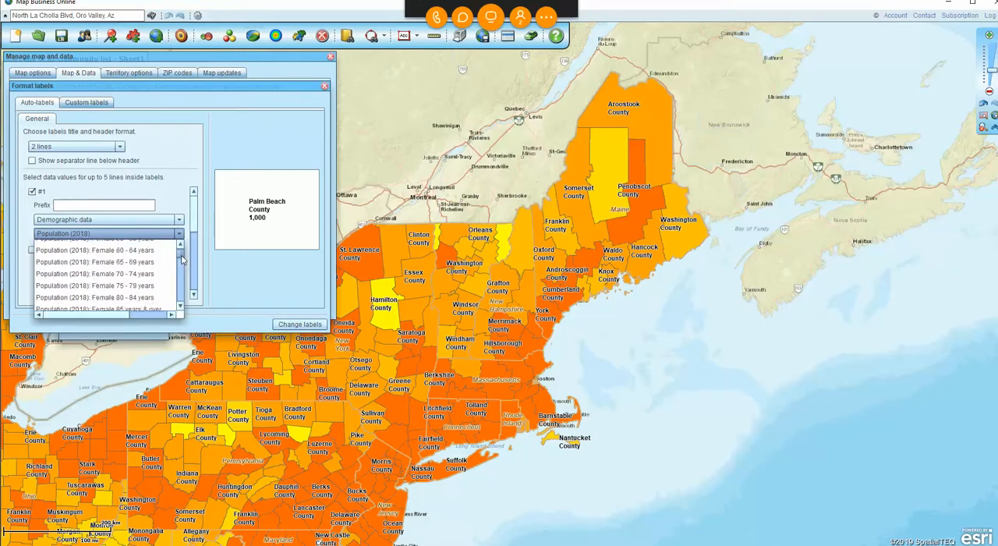
scroll(182, 260, "down", 6)
scroll(180, 294, "down", 2)
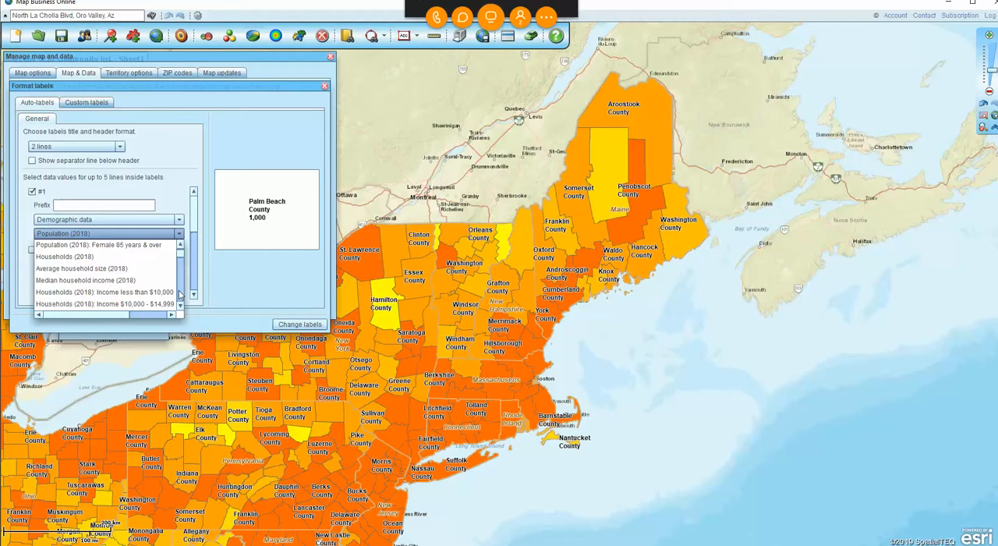
left_click(90, 281)
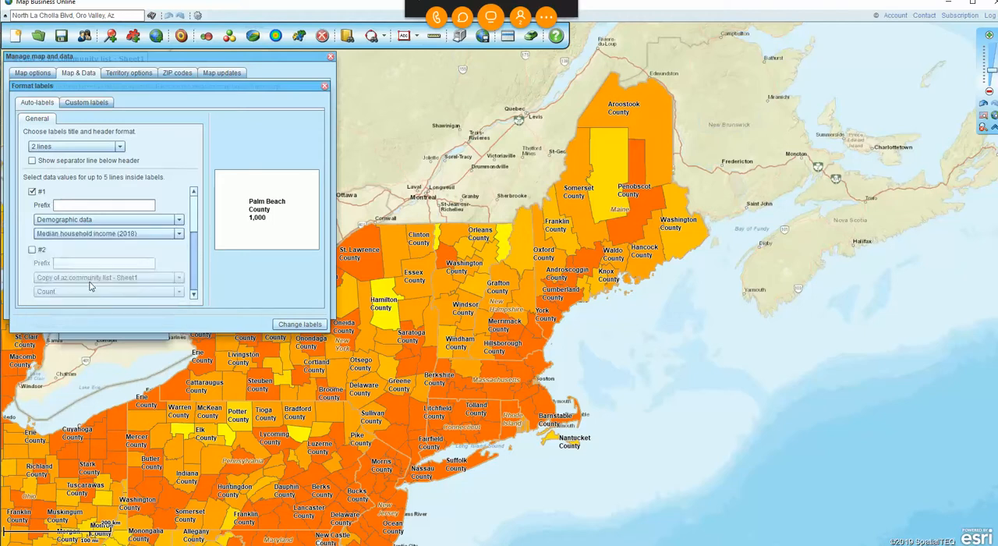
Add Households (2018) from the demographic data as data line #2 of the county auto-labels.
left_click(32, 249)
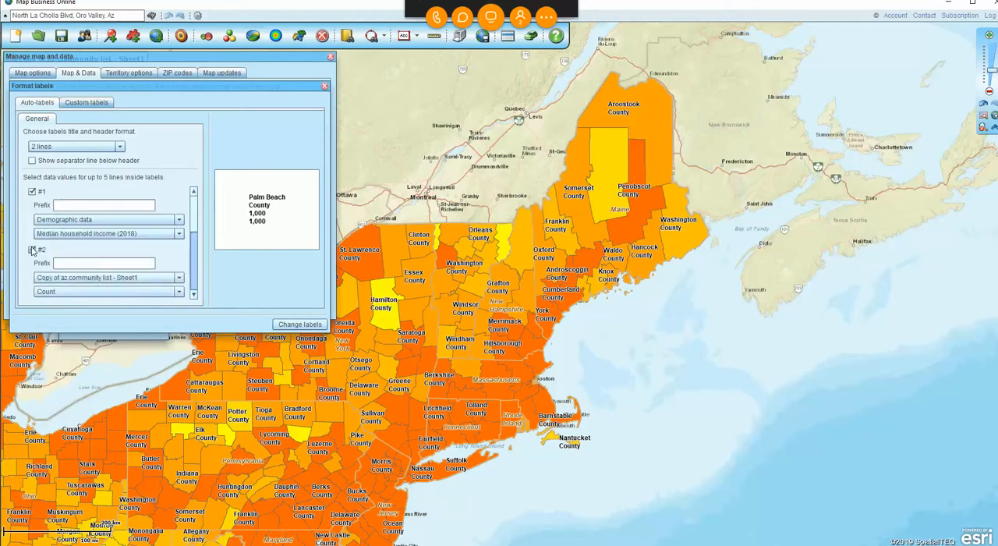
left_click(179, 281)
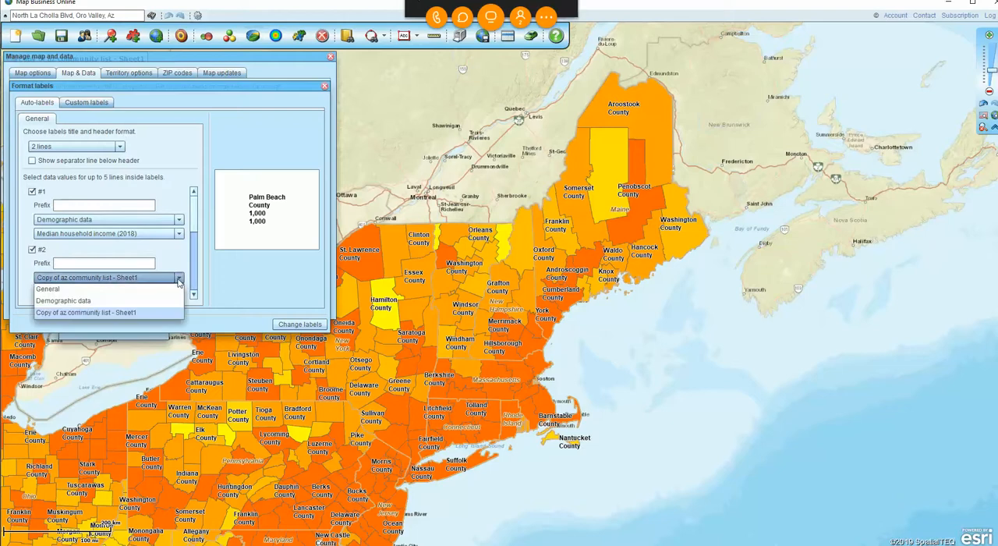
left_click(105, 300)
left_click(179, 293)
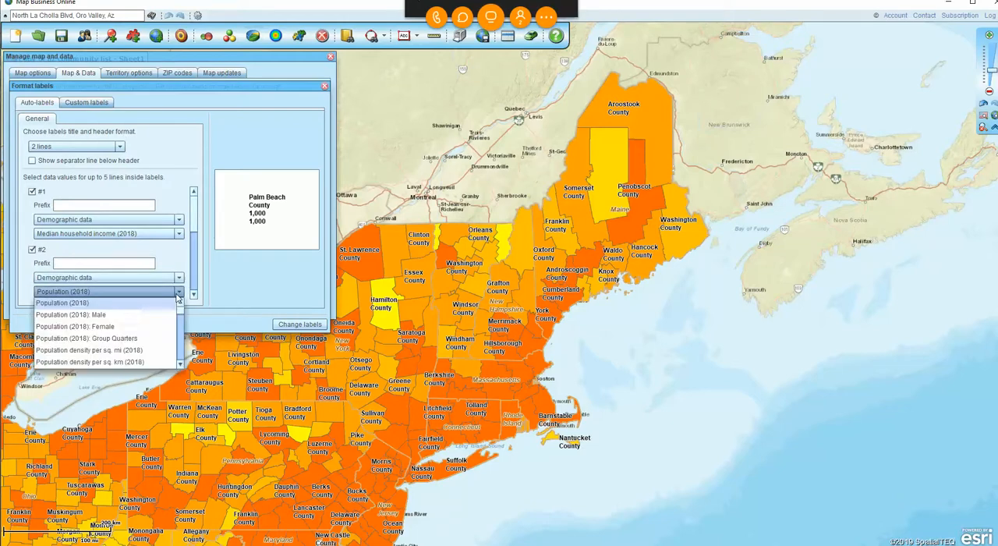
scroll(177, 320, "down", 5)
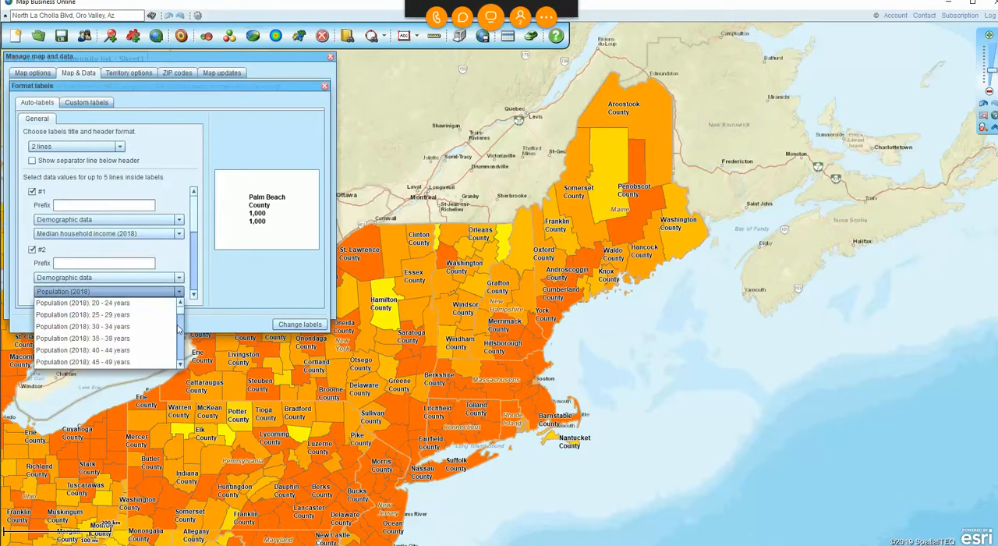
scroll(178, 328, "down", 8)
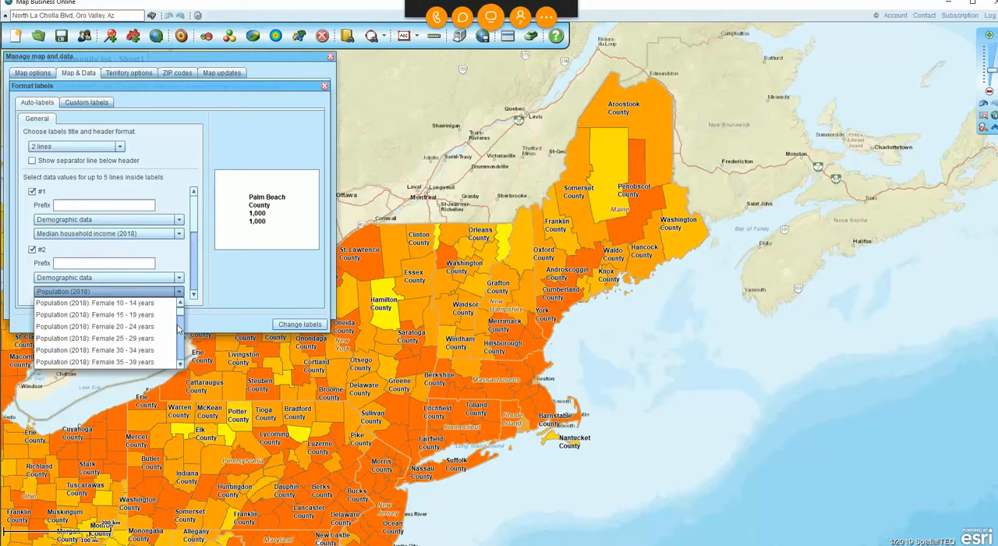
scroll(178, 328, "down", 4)
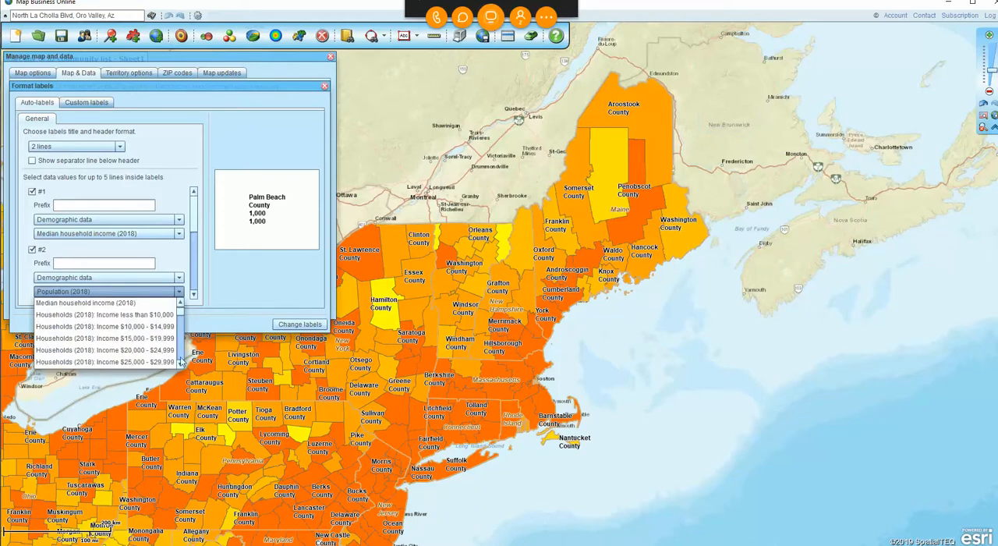
scroll(180, 362, "down", 3)
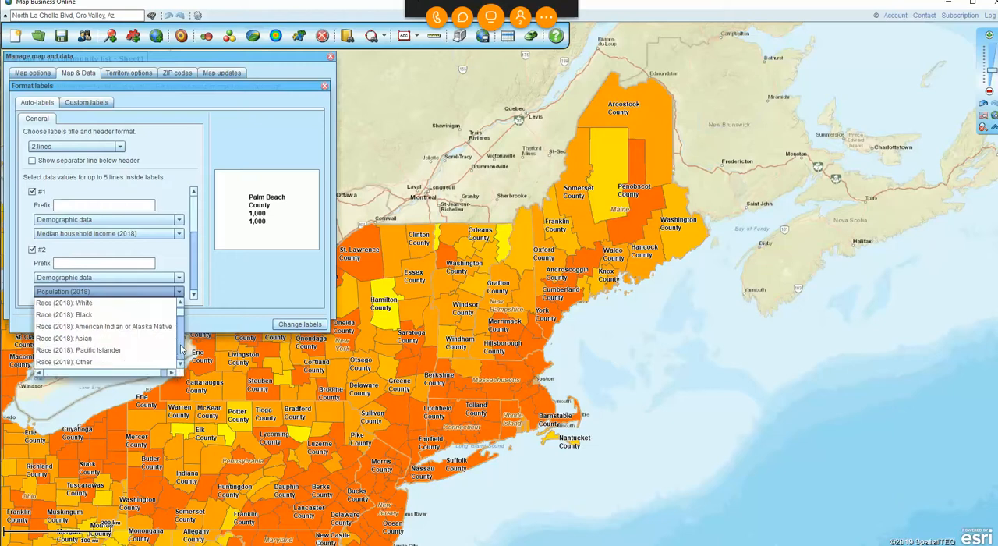
scroll(181, 349, "down", 2)
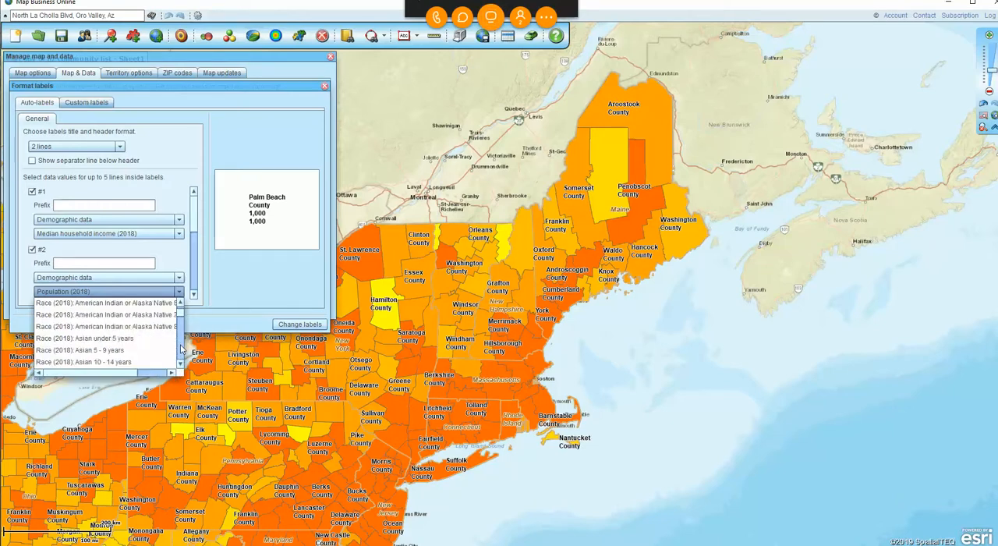
scroll(181, 348, "down", 3)
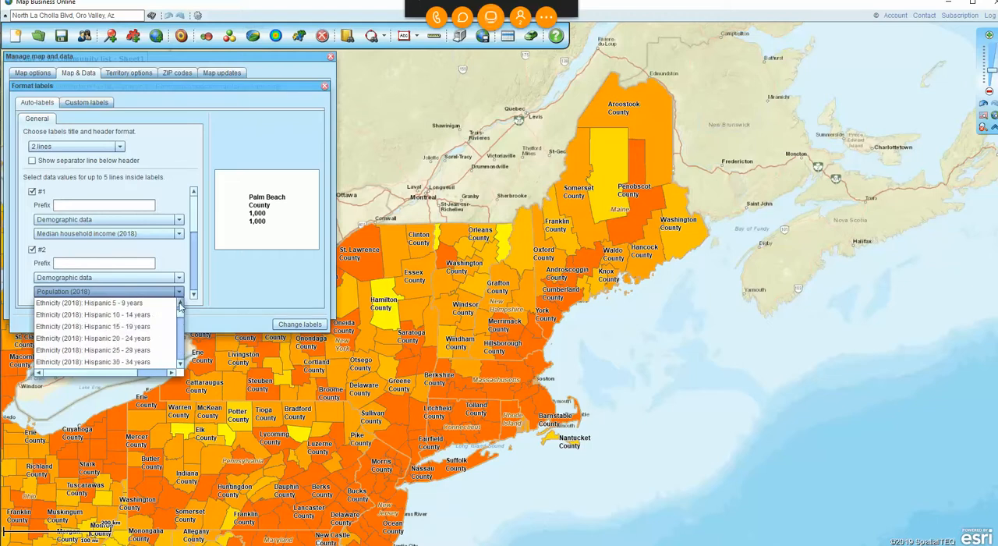
left_click(180, 303)
left_click(180, 303)
left_click(180, 304)
scroll(181, 306, "down", 6)
scroll(180, 306, "up", 10)
scroll(180, 306, "up", 6)
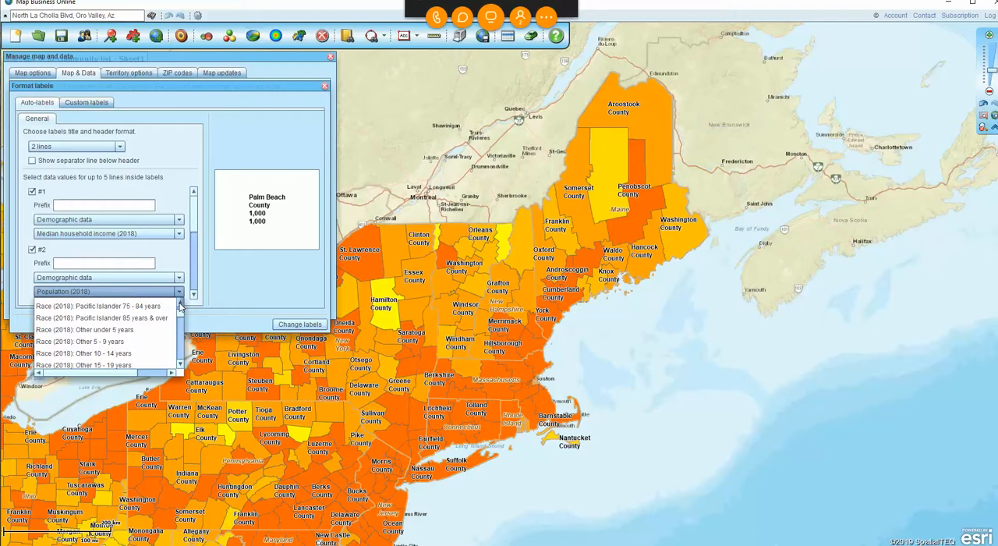
scroll(180, 306, "up", 5)
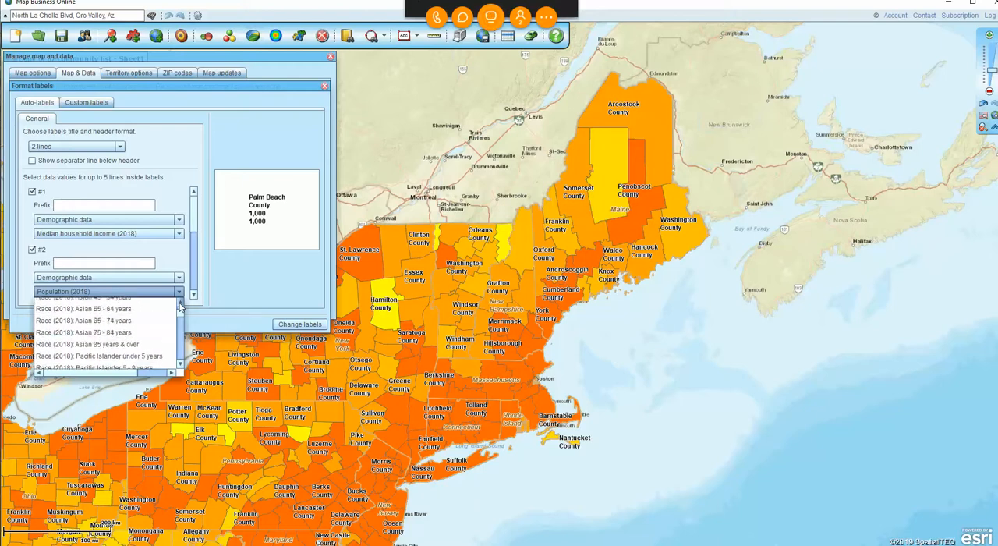
scroll(180, 305, "up", 5)
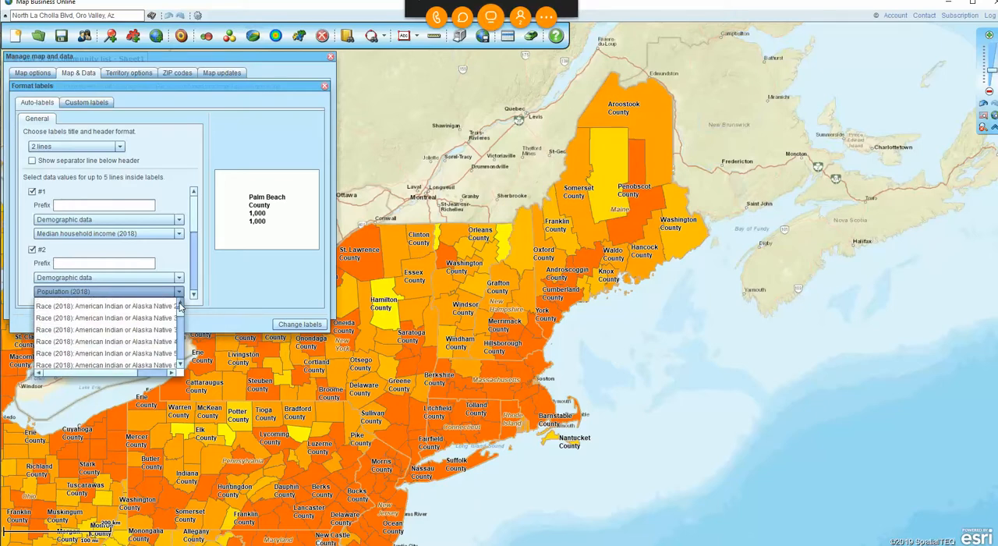
scroll(180, 306, "up", 5)
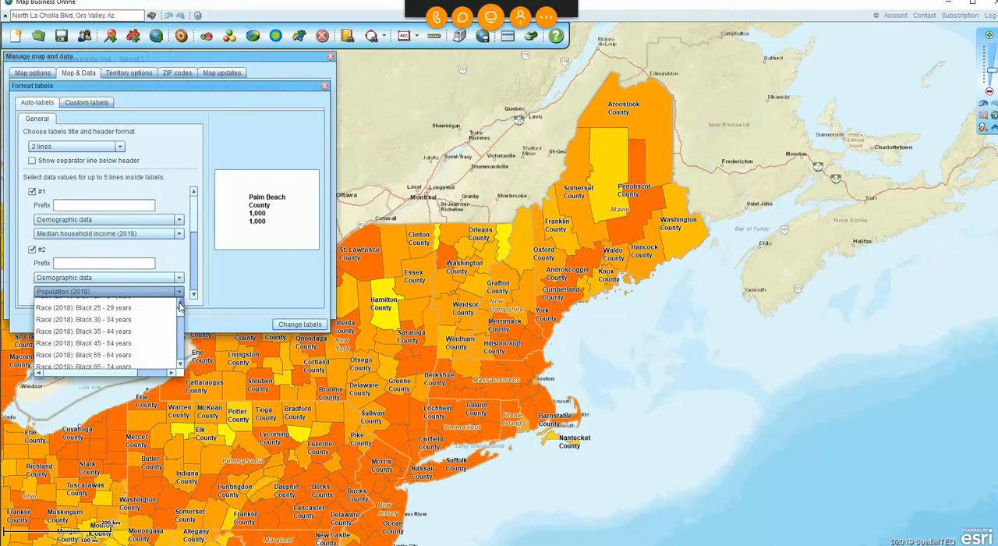
scroll(180, 306, "up", 4)
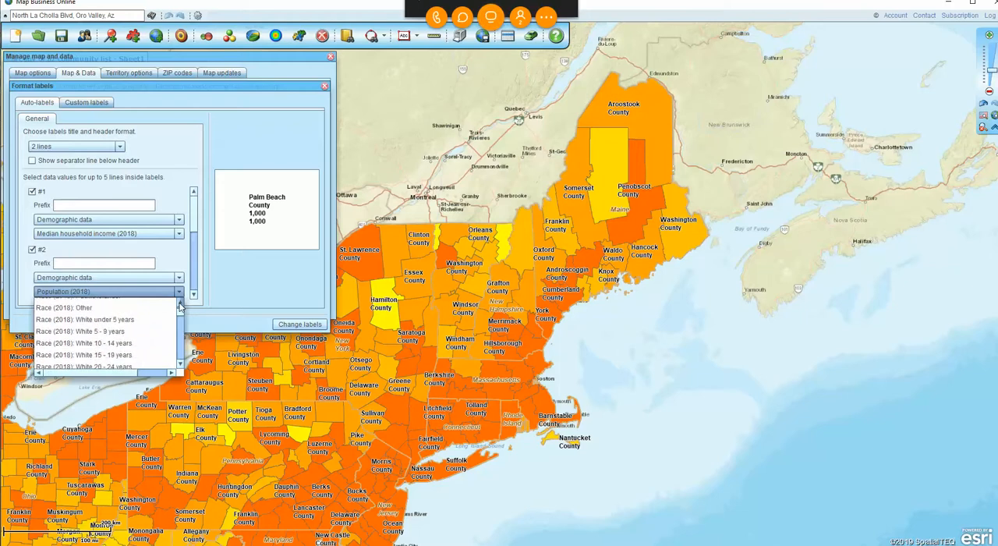
scroll(180, 305, "up", 4)
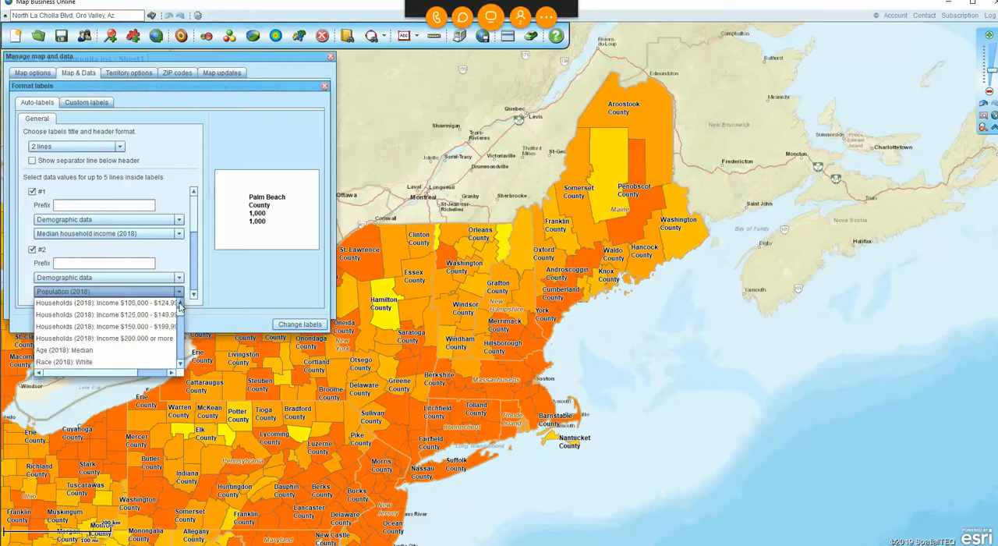
scroll(180, 306, "up", 5)
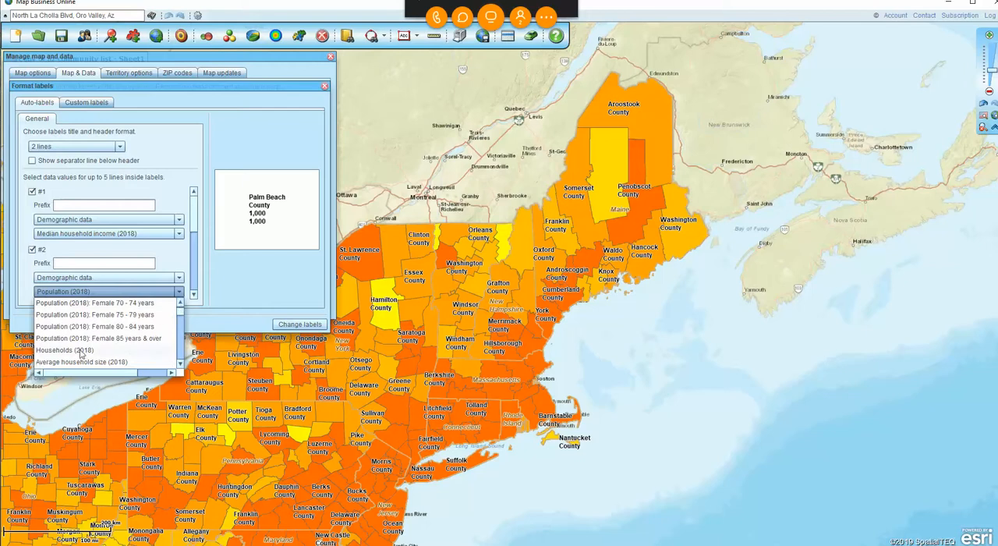
left_click(72, 352)
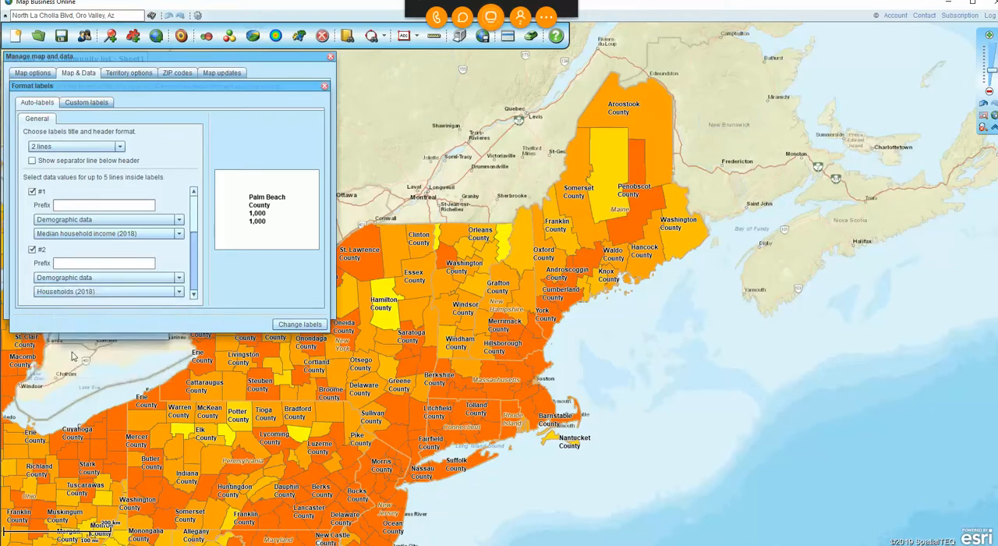
Give the median household income line of the county labels the prefix "Med Inc - ".
left_click(75, 202)
type("Med Inco -")
key("BackSpace")
key("BackSpace")
key("BackSpace")
type("- ")
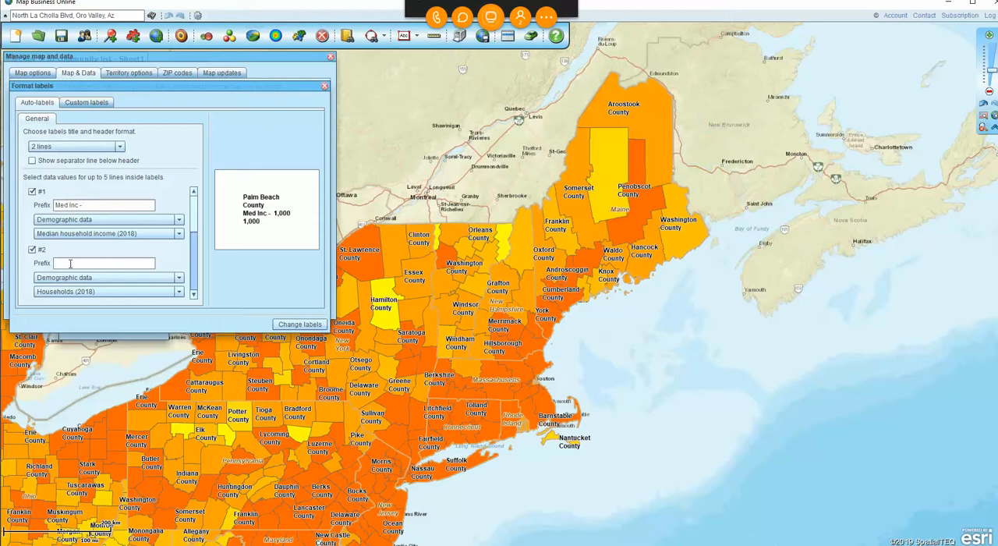
type("# HH -")
Give the households line of the county labels the prefix "# HH -" and apply the label changes to the map.
scroll(197, 245, "down", 3)
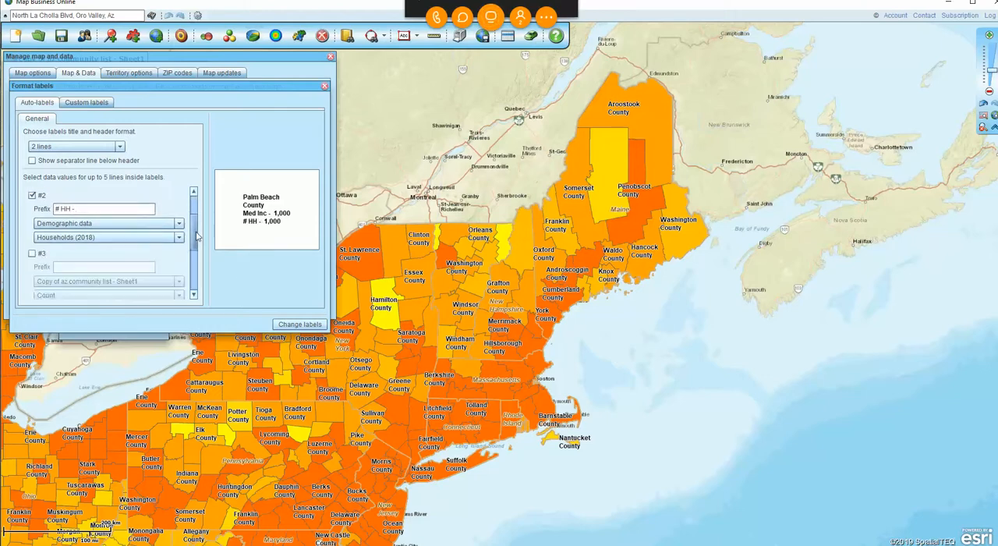
scroll(196, 245, "up", 3)
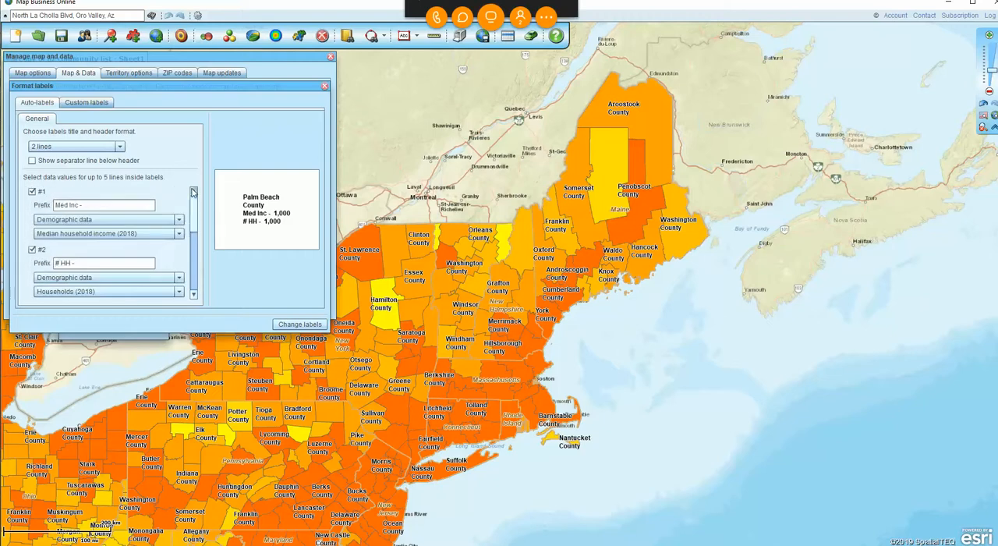
left_click(300, 324)
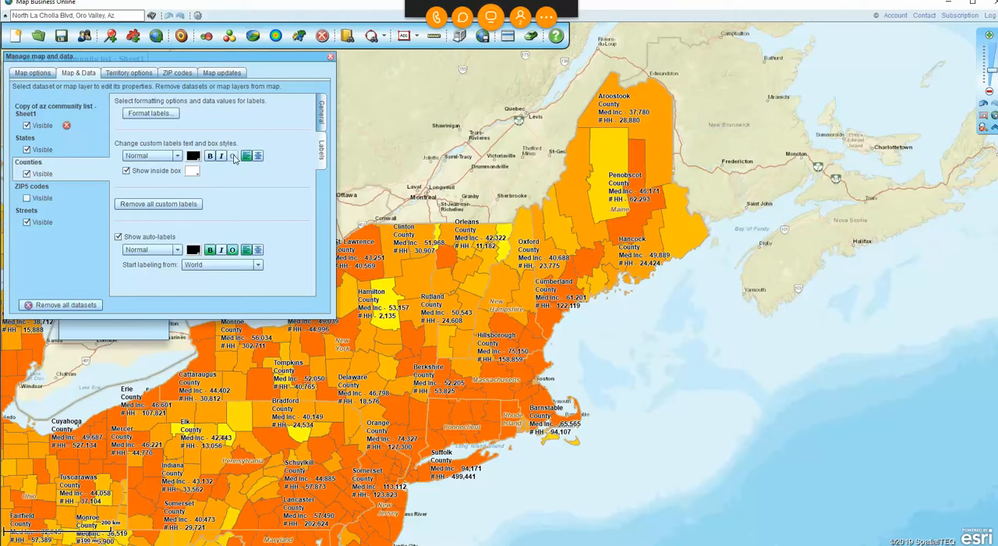
Turn off the outline of the county auto-labels and set the custom label text color to dark blue 000099.
left_click(232, 250)
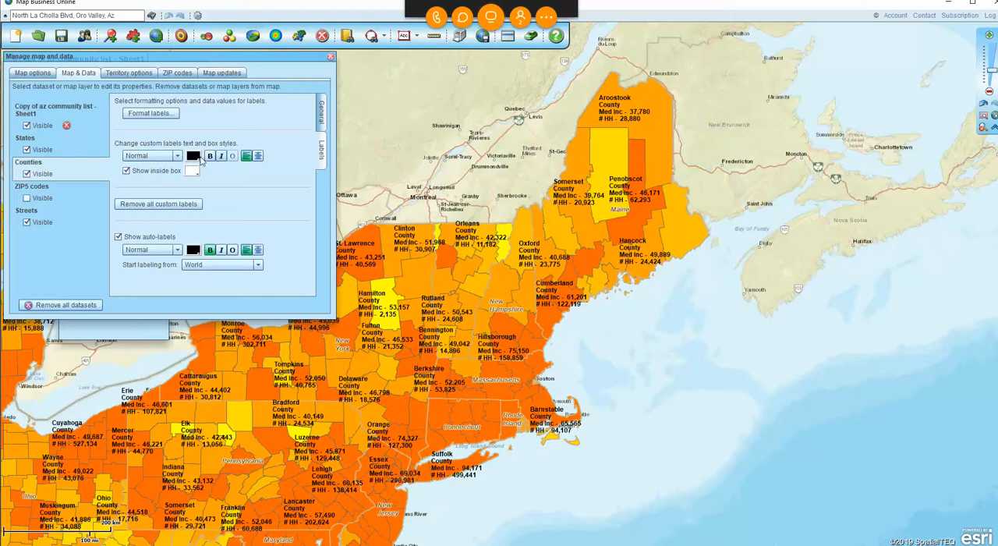
left_click(192, 157)
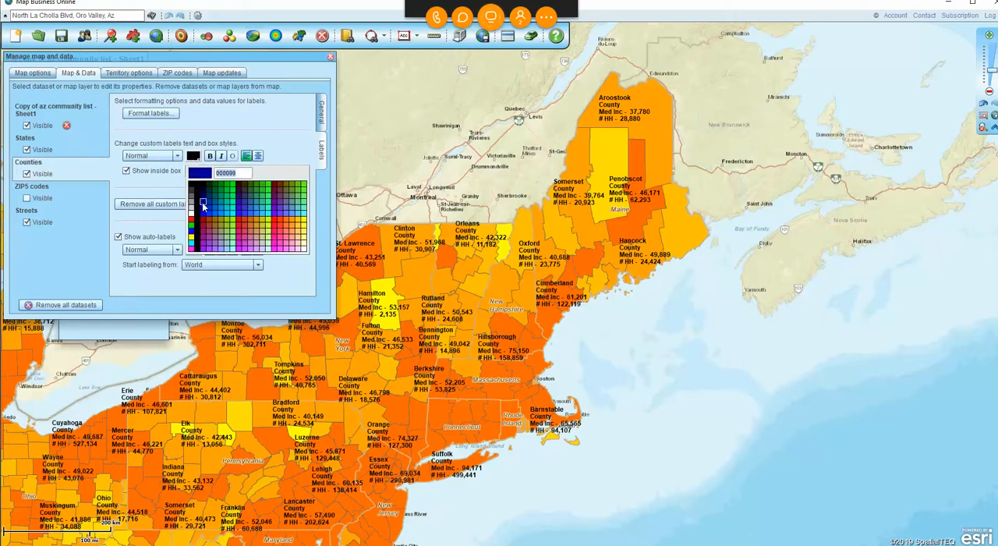
left_click(202, 205)
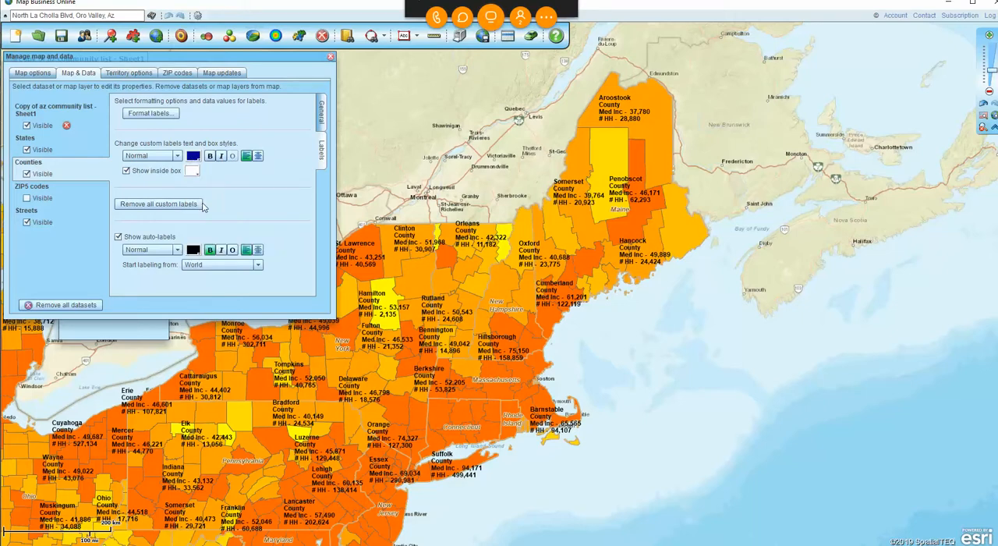
Set the county auto-labels to blue text in the Small size and close the map and data settings.
left_click(193, 249)
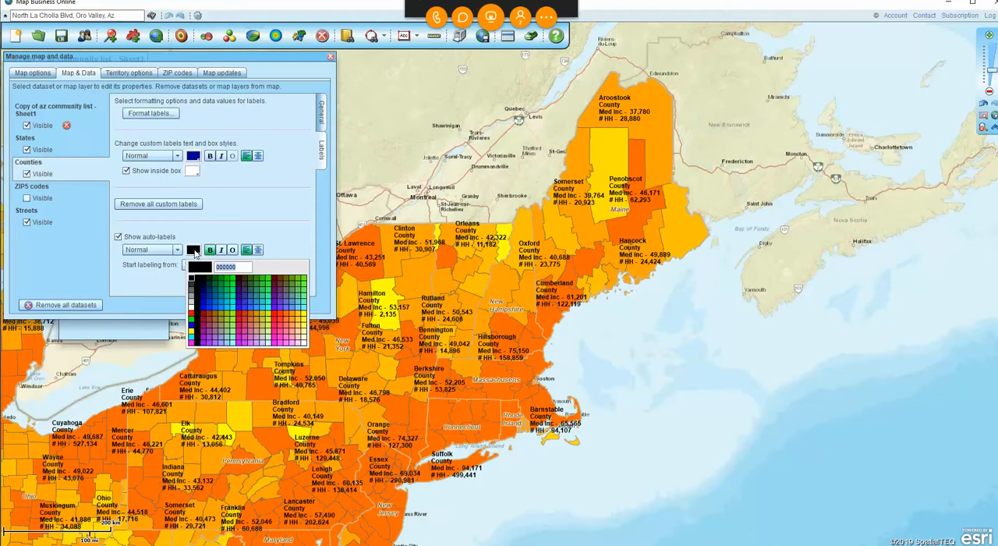
left_click(202, 304)
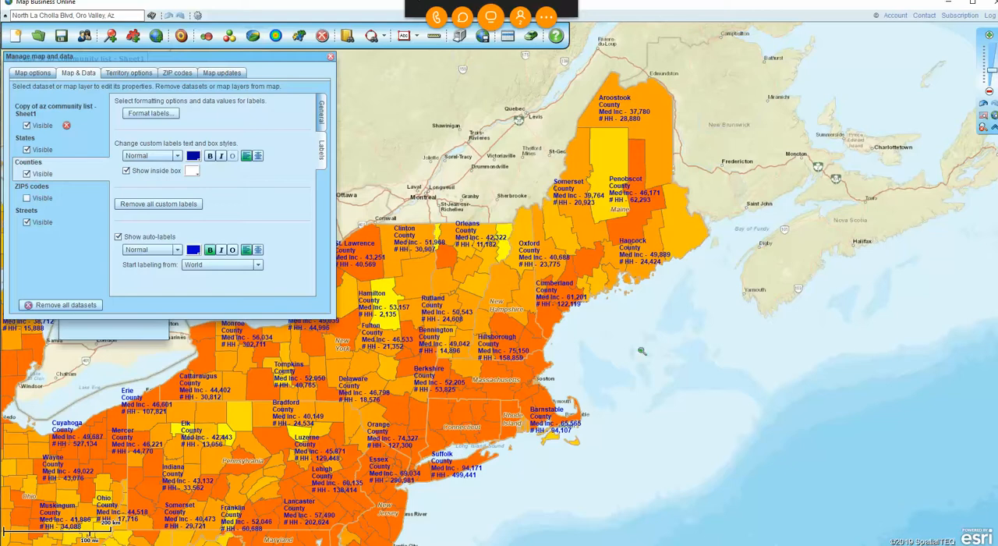
left_click(178, 251)
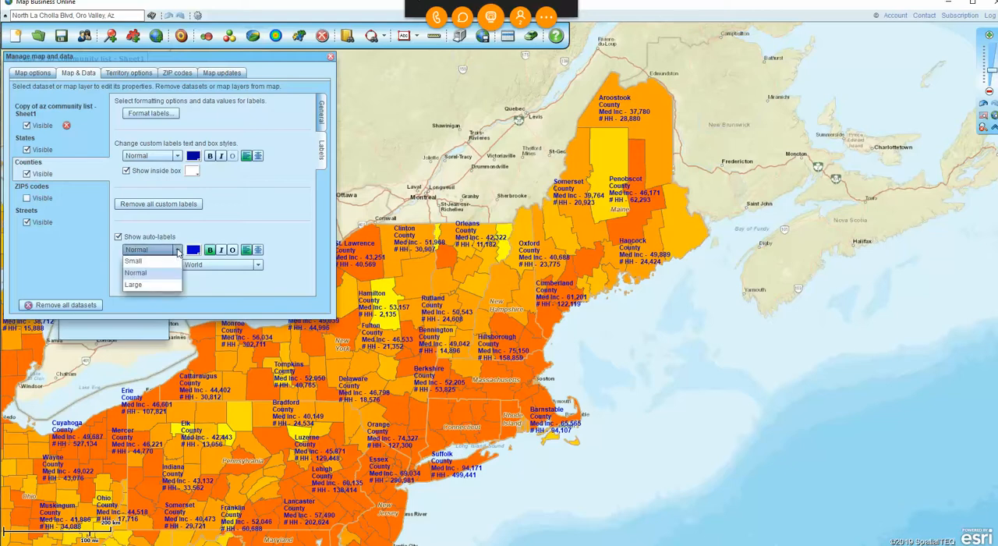
left_click(134, 261)
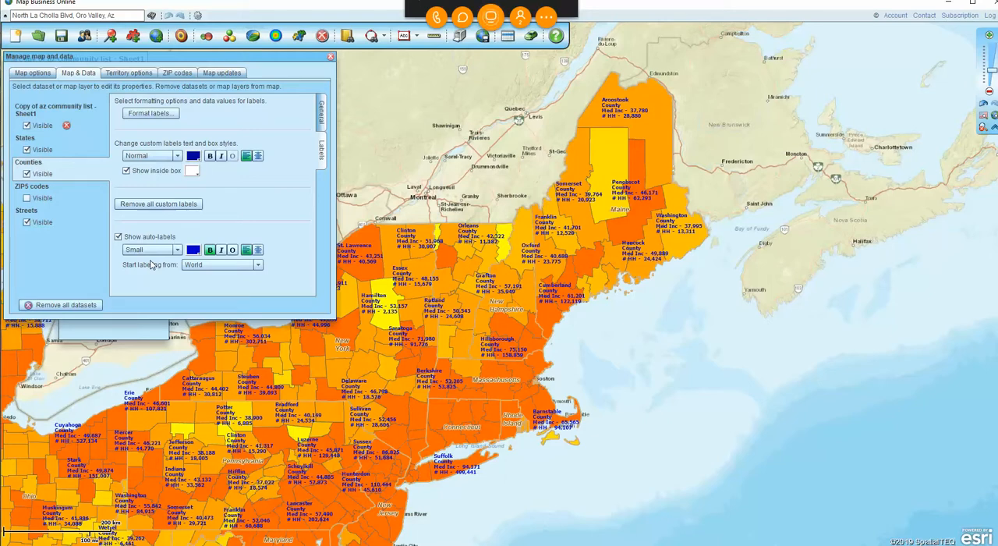
left_click(330, 59)
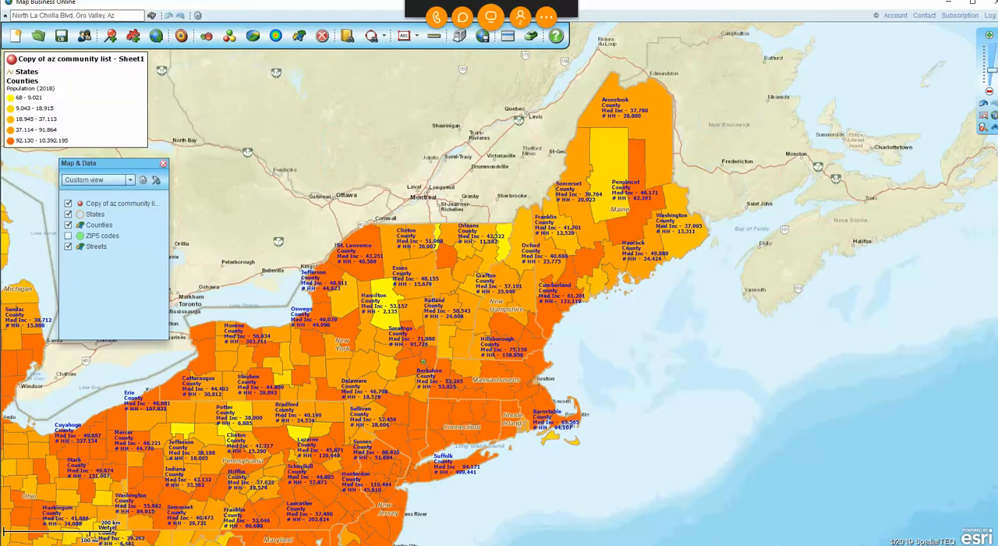
Set the fill transparency of the Counties layer to 60% with southern New England in view.
left_click_drag(423, 356, 563, 470)
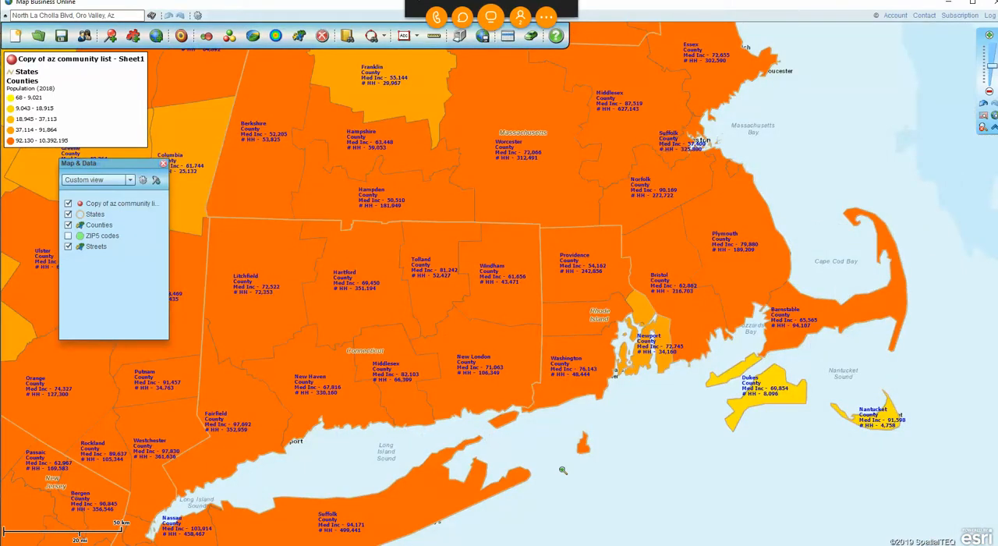
left_click(68, 235)
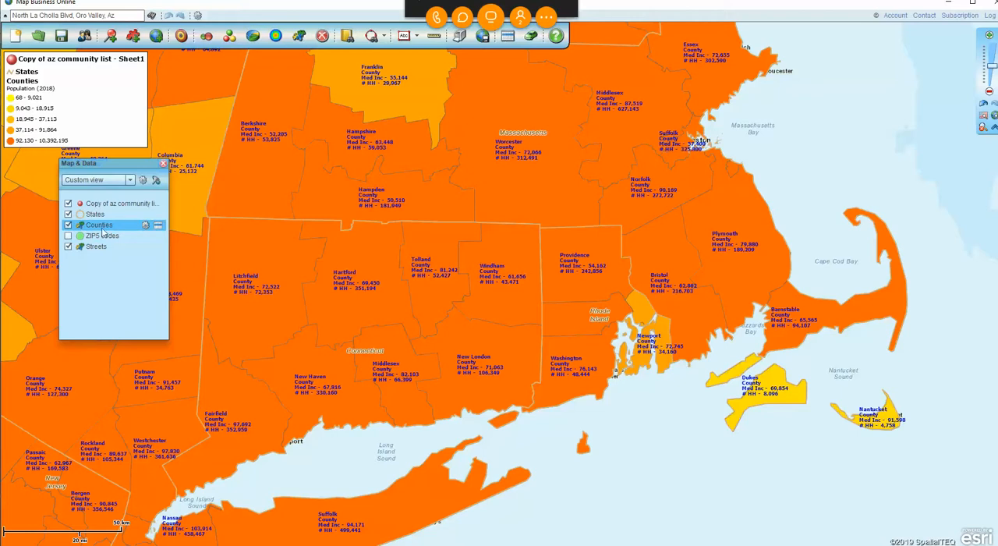
left_click(146, 224)
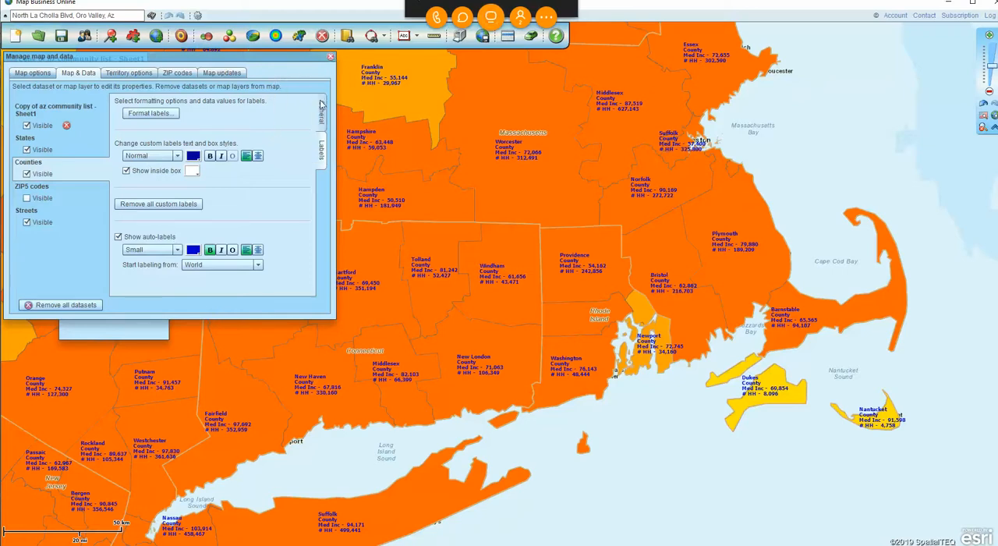
left_click(320, 110)
left_click_drag(168, 134, 185, 135)
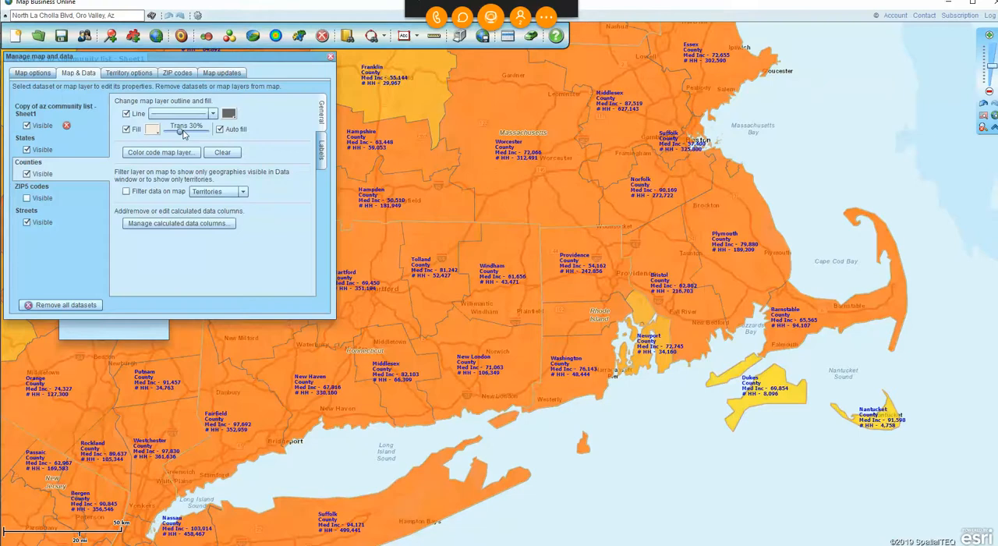
left_click_drag(183, 135, 197, 134)
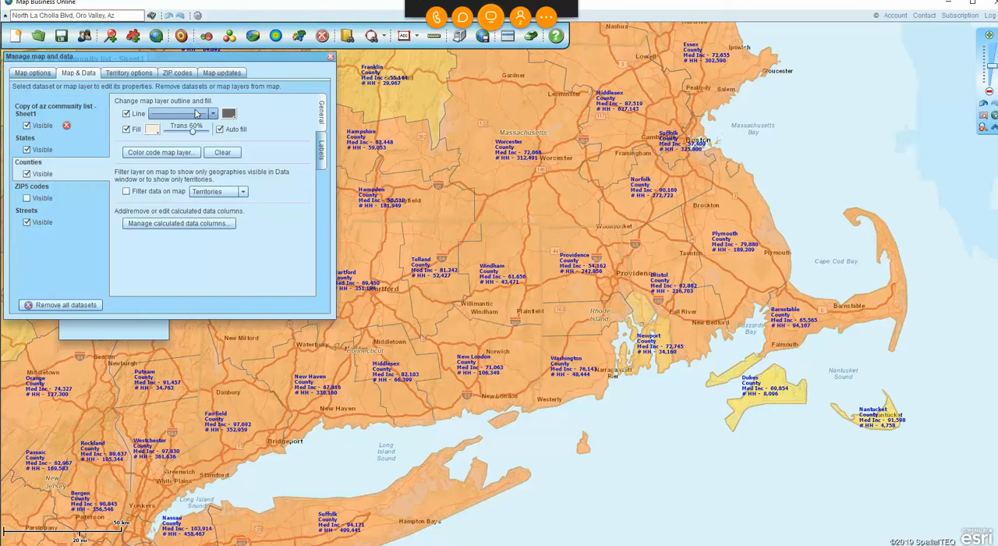
Change the outline color of the Counties layer to black and close the map and data settings.
left_click(228, 114)
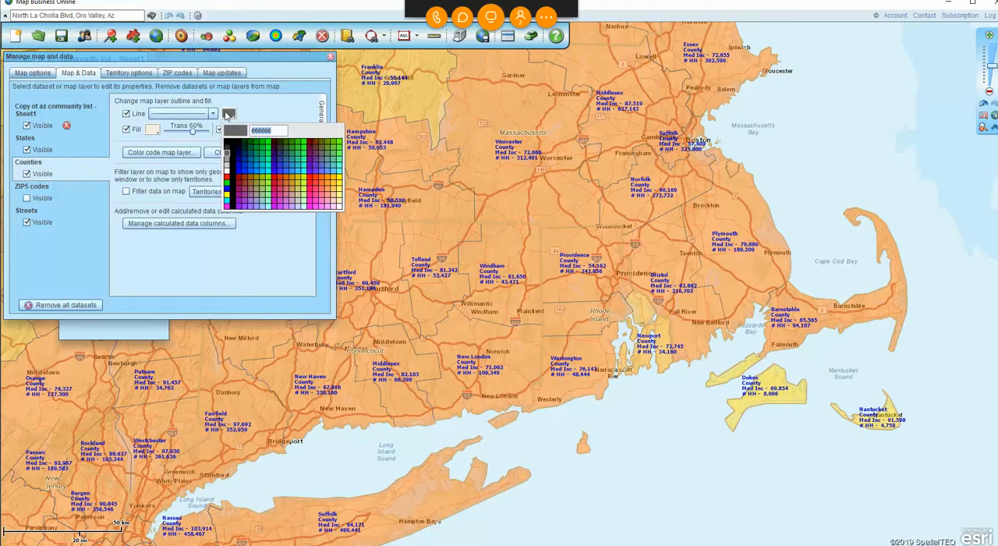
left_click(230, 143)
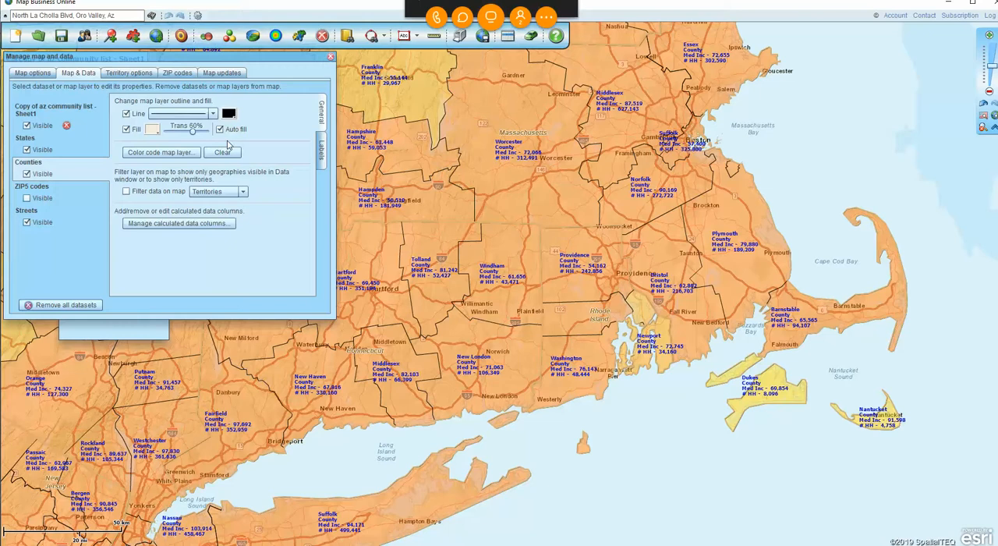
left_click(330, 58)
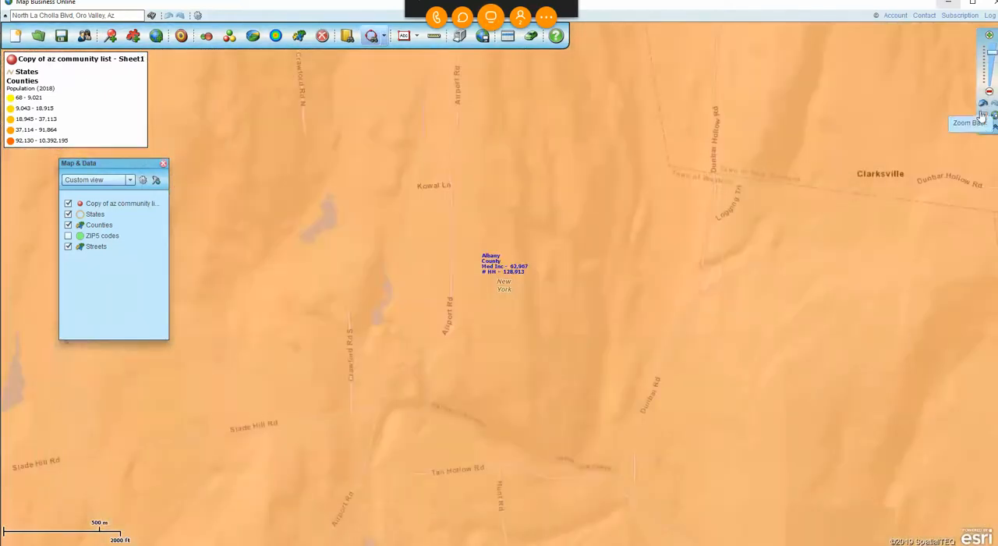
left_click(984, 109)
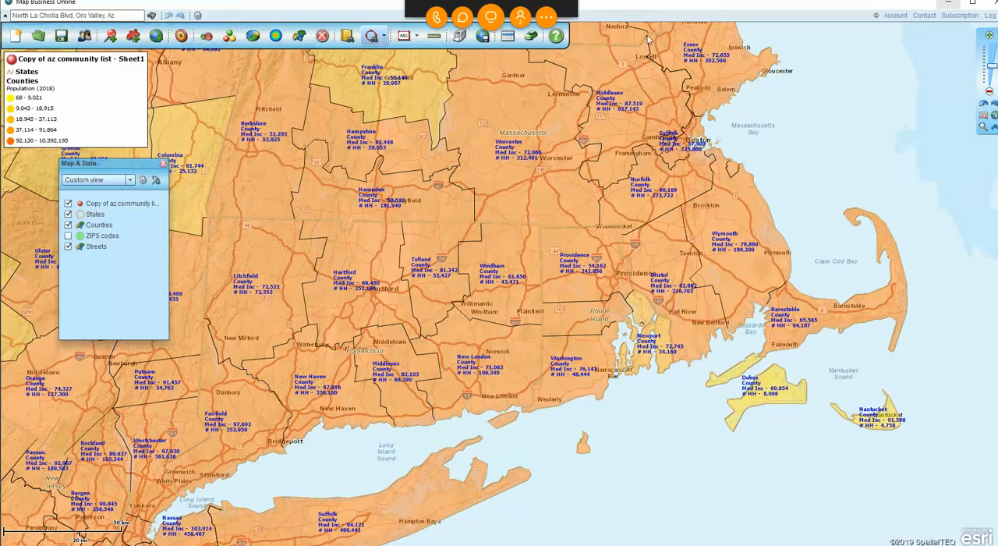
Move the map legend over the ocean east of Boston, and turn it off and back on through the legend settings.
left_click_drag(92, 81, 855, 118)
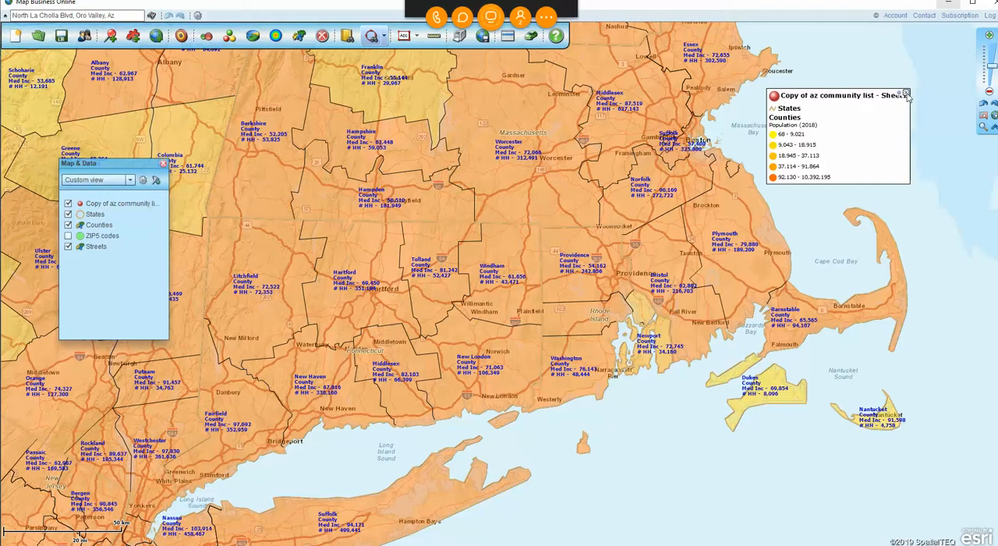
left_click(905, 93)
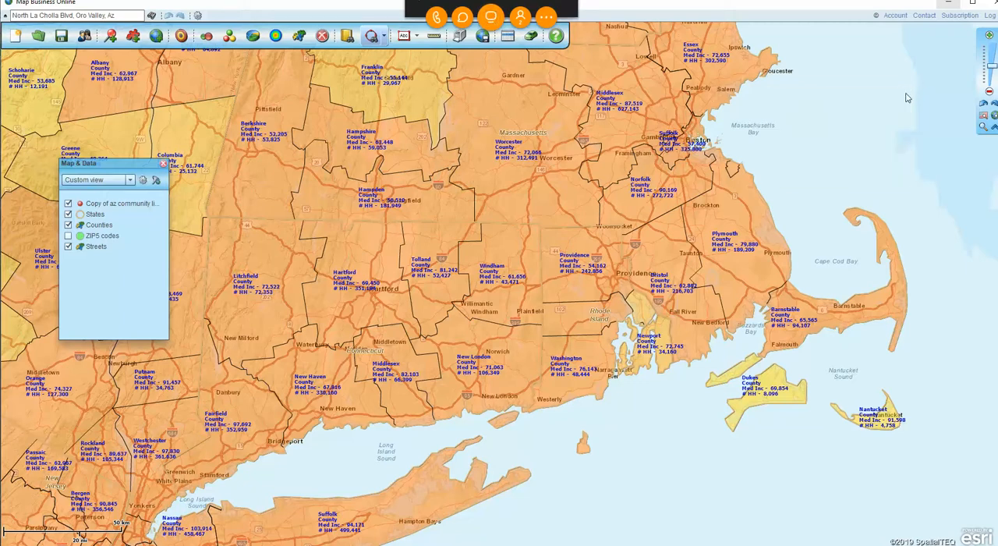
left_click(143, 181)
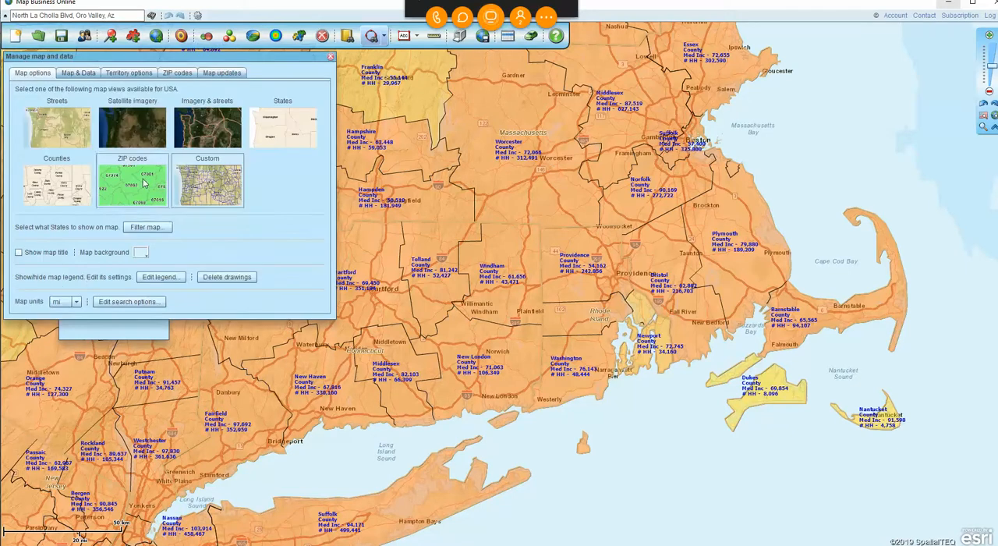
left_click(163, 280)
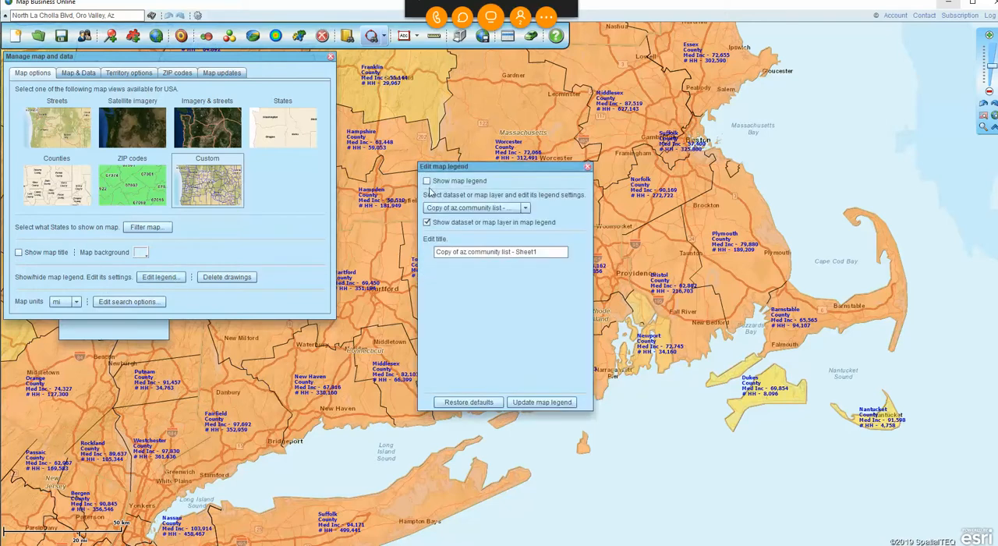
left_click(427, 181)
left_click(558, 403)
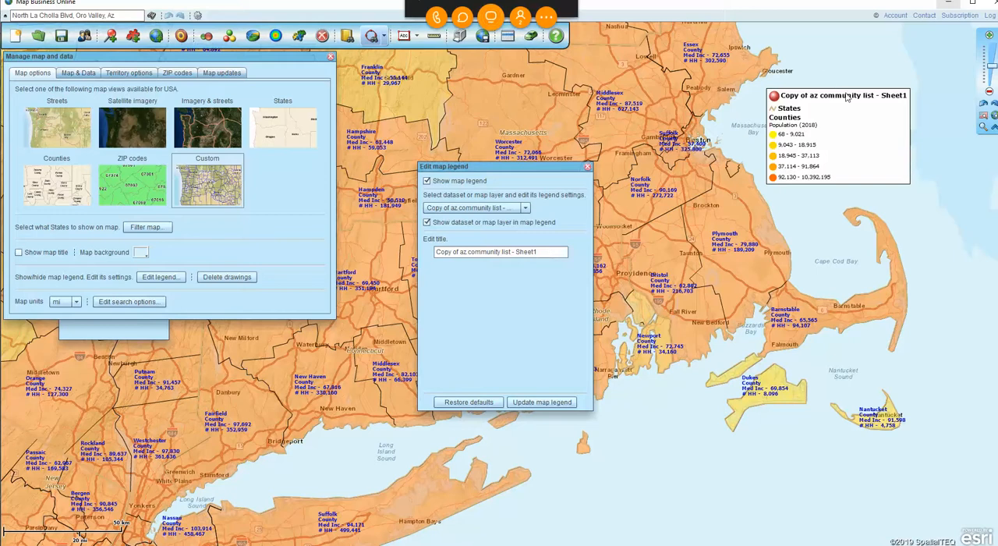
Remove the Copy of az community list - Sheet1 dataset and the States layer from the map legend.
left_click(427, 223)
left_click(544, 407)
left_click(526, 209)
left_click(441, 230)
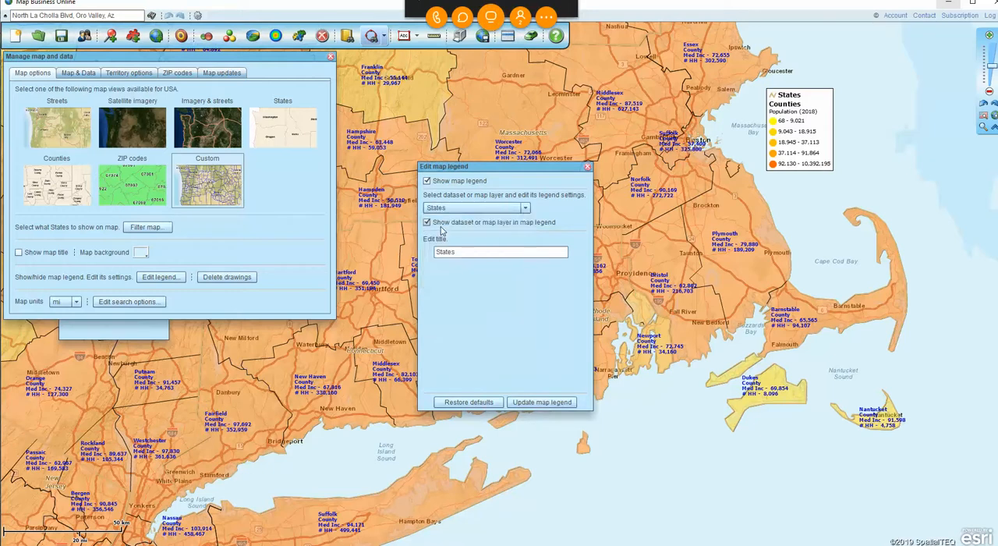
left_click(427, 222)
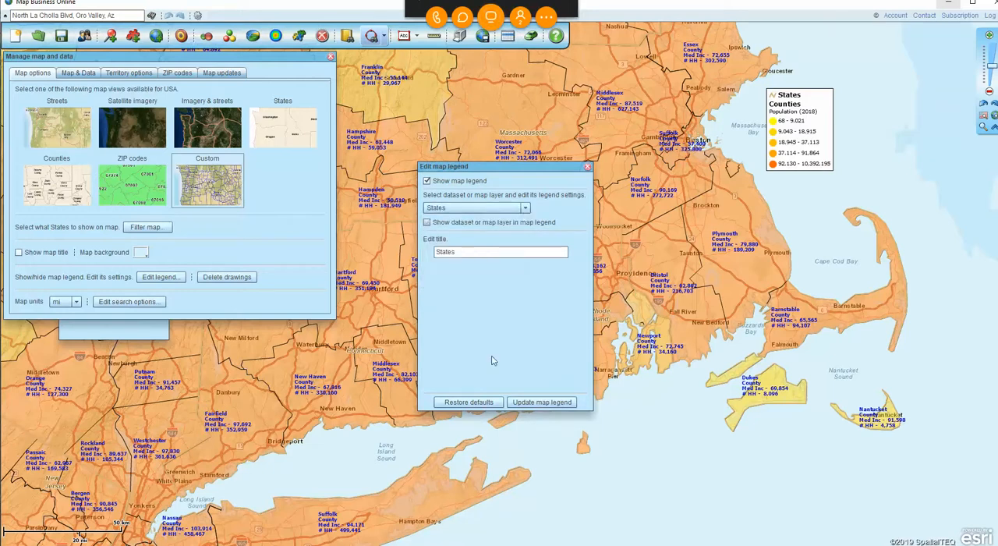
left_click(539, 403)
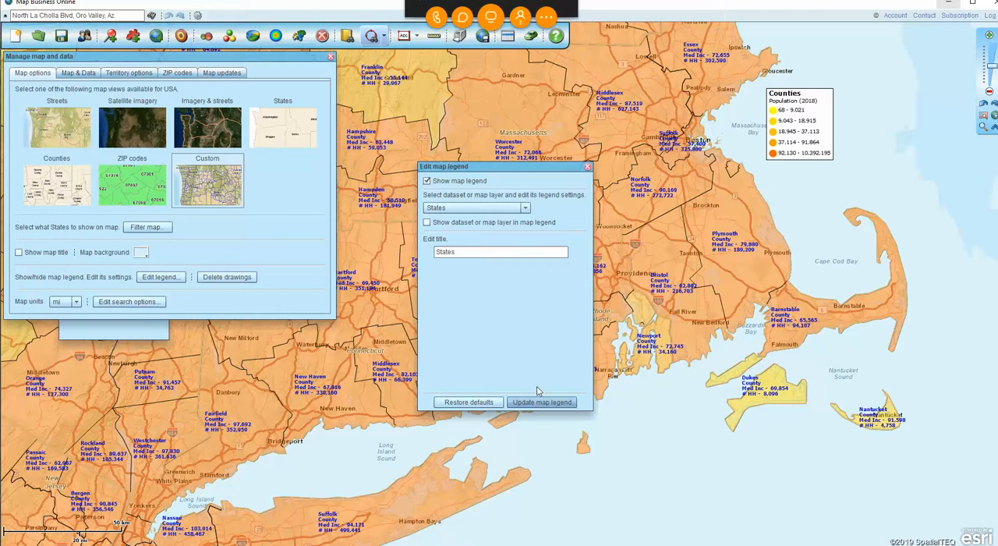
Cut the column label text "Population (2018)" from the Counties layer's legend settings.
left_click(527, 209)
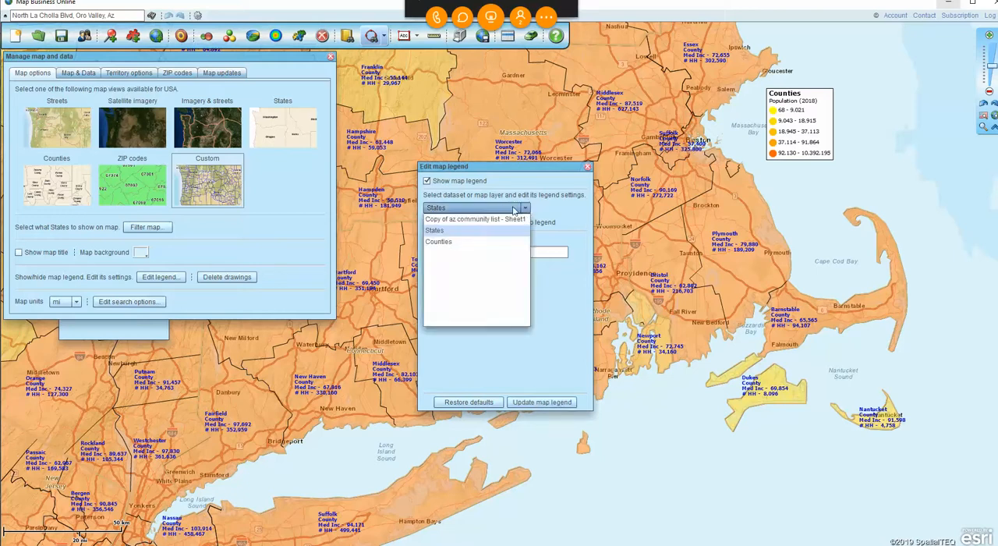
left_click(453, 245)
left_click_drag(503, 286, 427, 284)
key("ctrl+c")
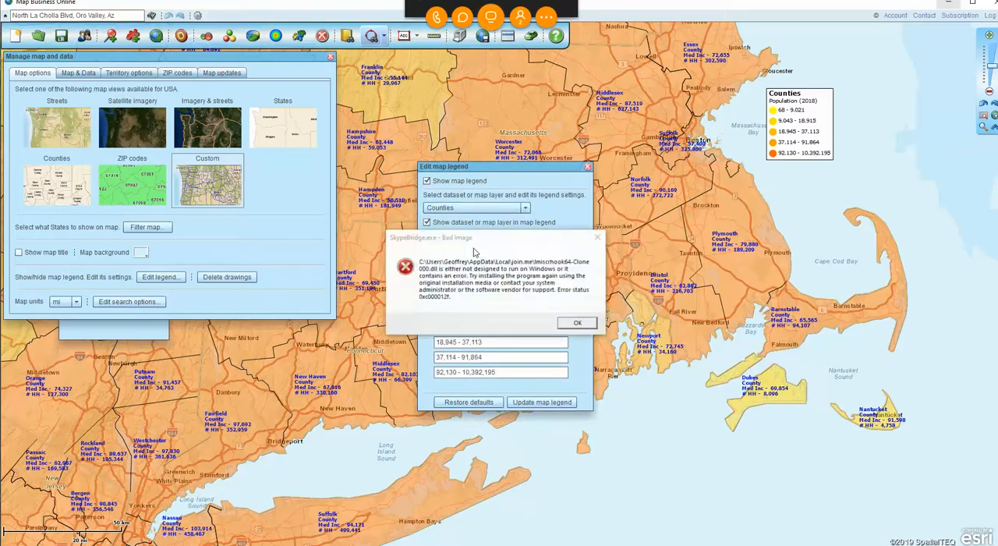
Try to dismiss the SkypeBridge.exe error message and move it clear of the legend settings.
left_click(598, 238)
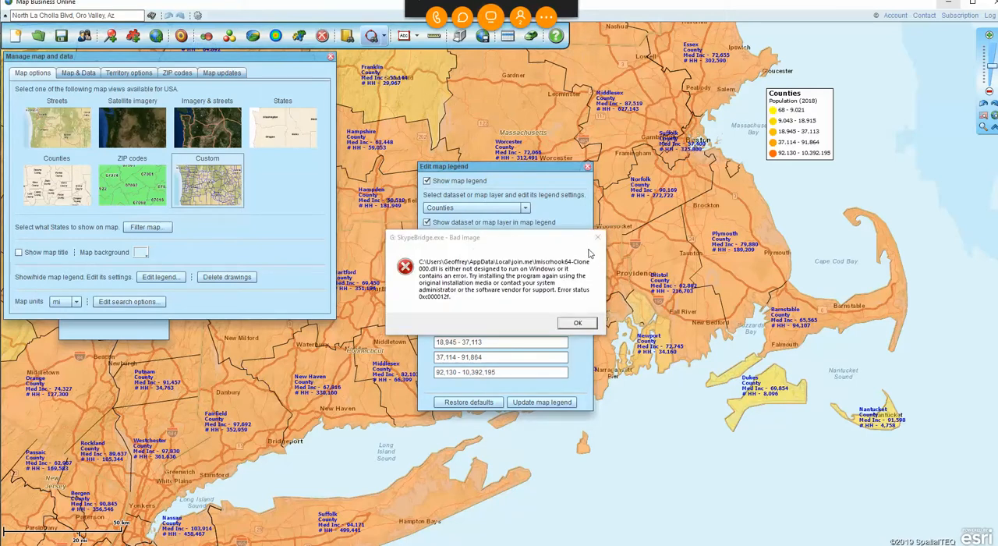
left_click(599, 239)
mouse_move(824, 542)
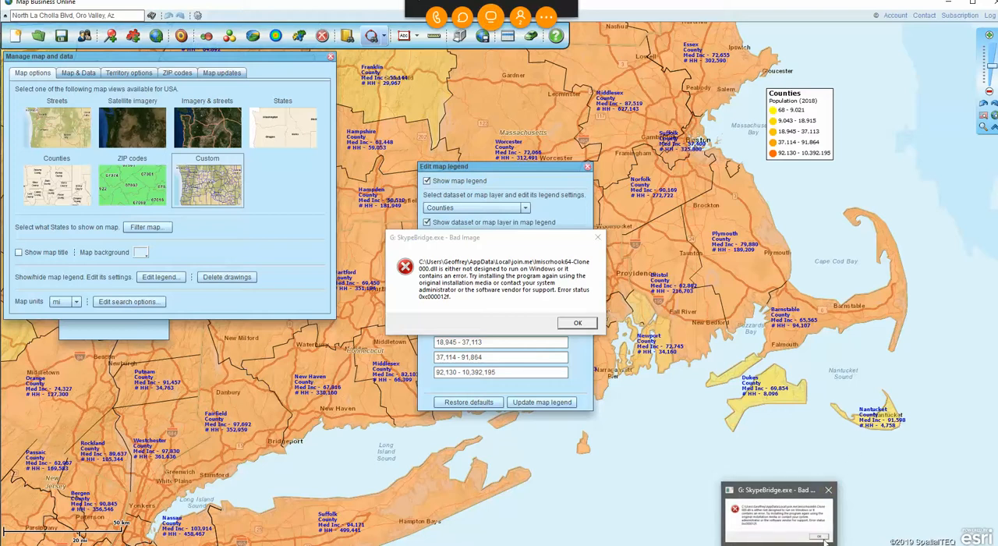
left_click(591, 323)
left_click(596, 239)
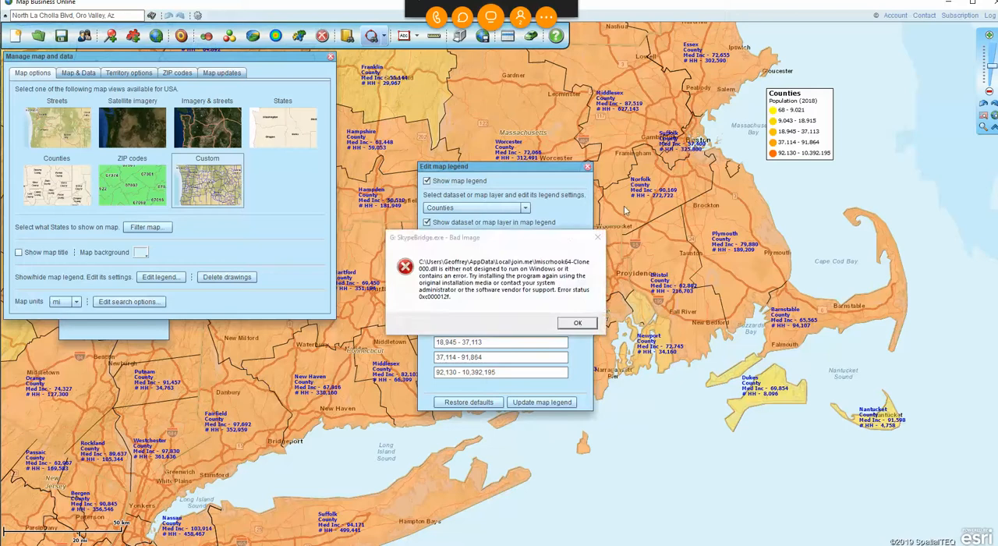
left_click_drag(569, 241, 969, 0)
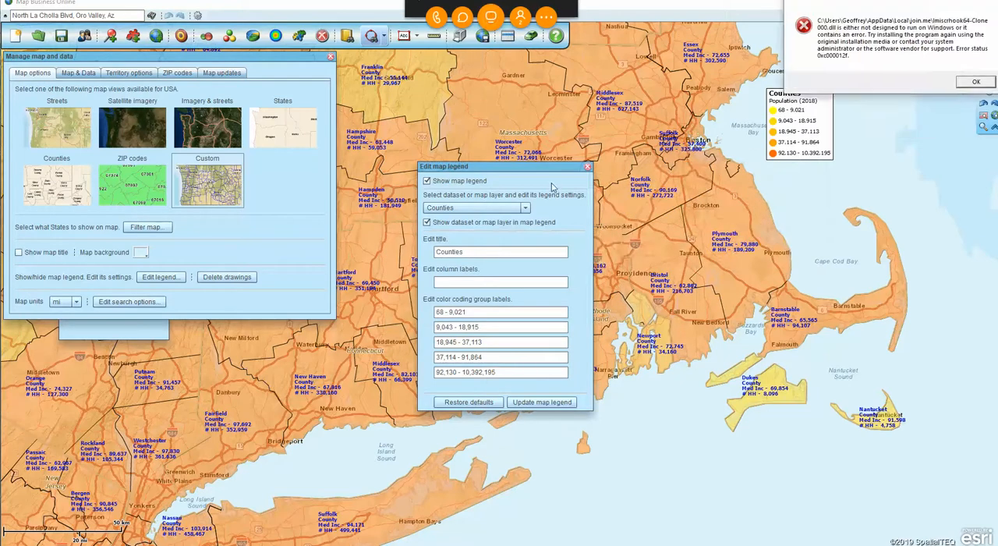
Set the Counties legend title to "Counties Population (2018)" and update the map legend.
left_click(483, 250)
key("ctrl+v")
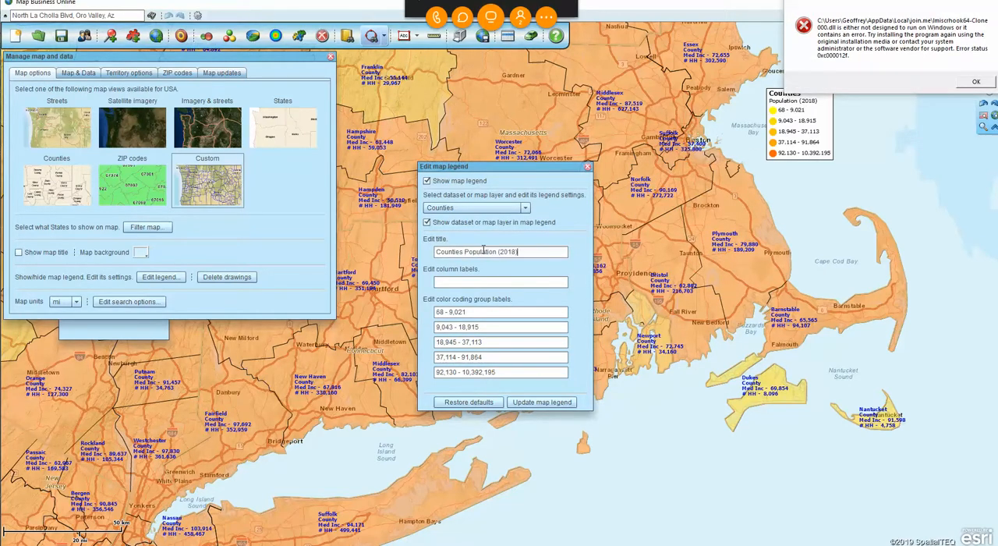
left_click(526, 404)
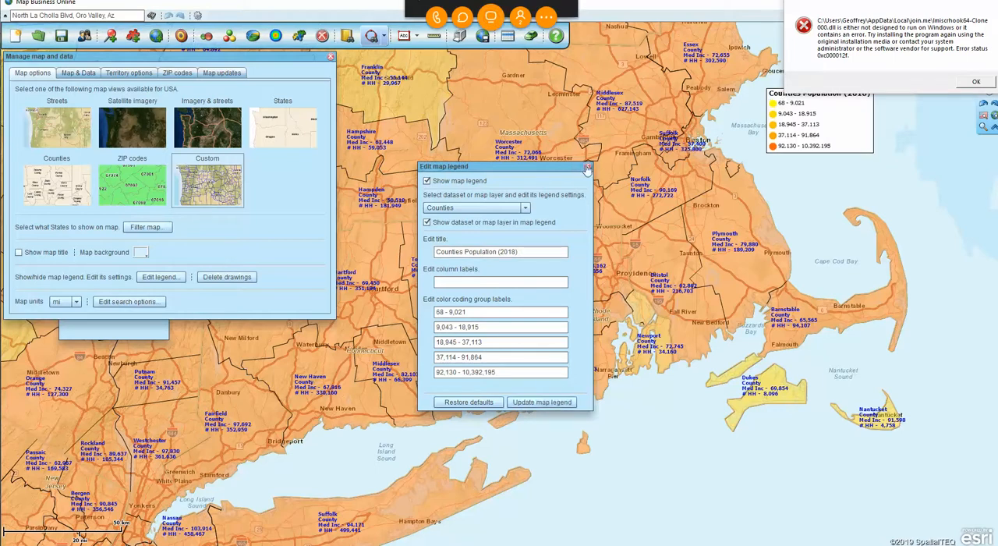
Close the legend and map settings and place the map legend just south of Boston.
left_click(588, 168)
left_click_drag(837, 144, 738, 195)
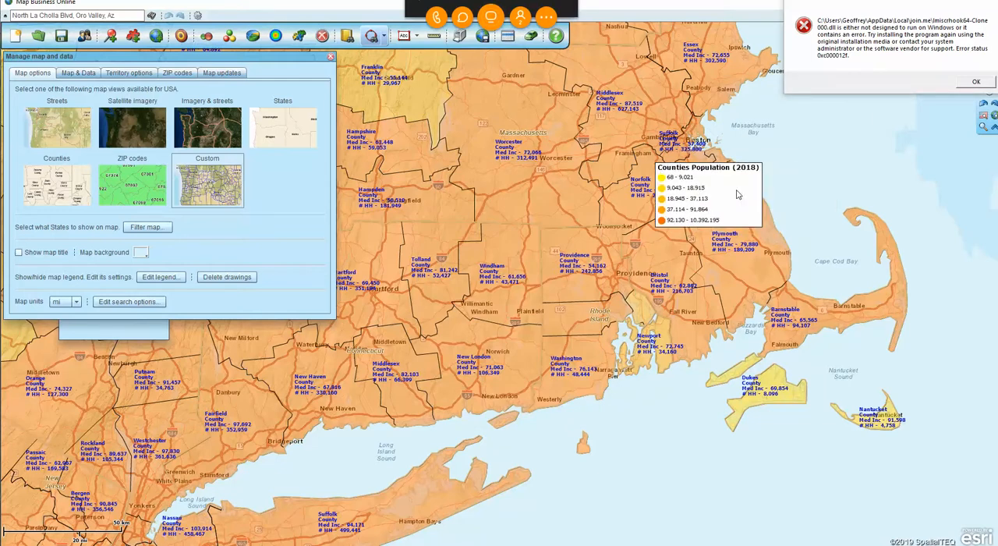
left_click(331, 57)
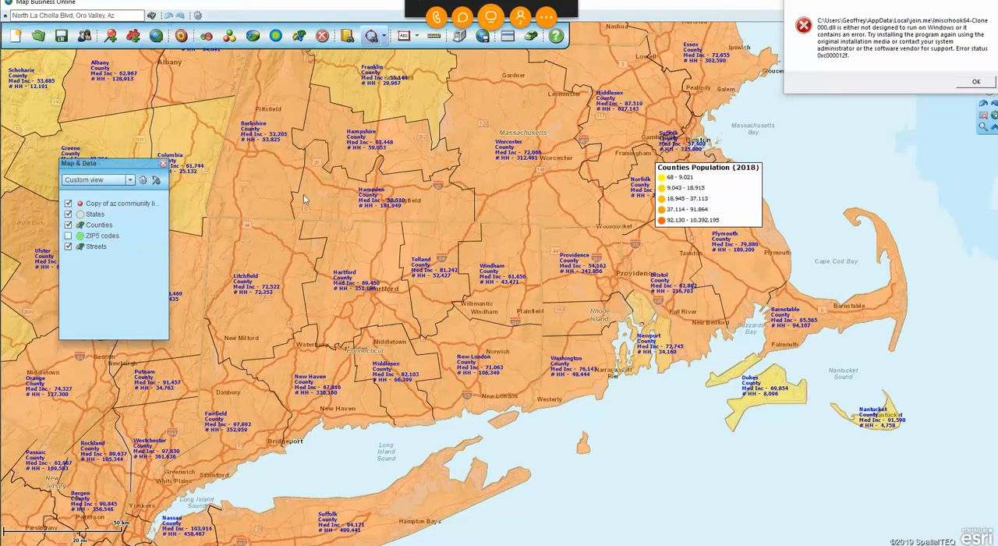
Show the ZIP5 codes layer, set its fill transparency to 90% and turn its fill off.
mouse_move(478, 316)
left_click(68, 236)
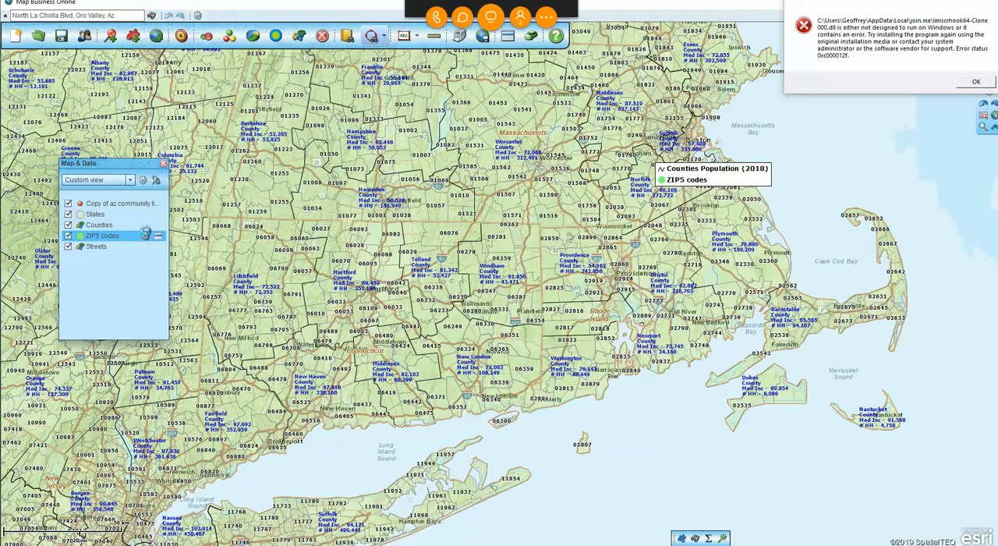
left_click(145, 232)
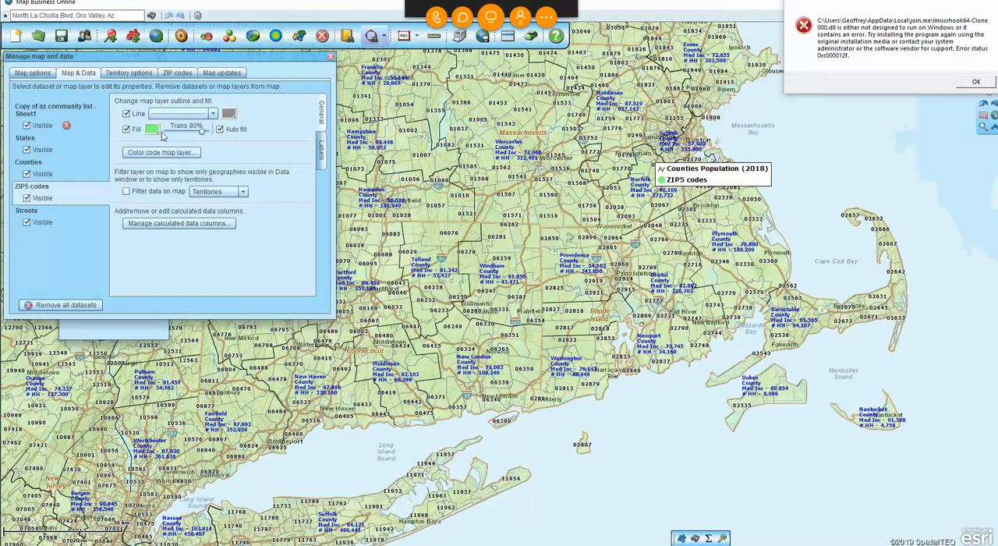
left_click_drag(202, 134, 206, 134)
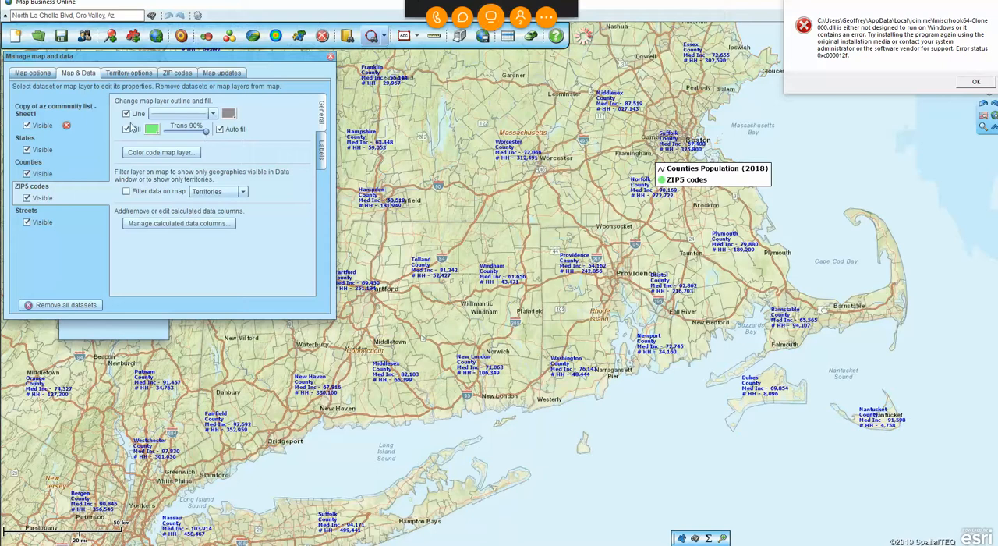
left_click(126, 129)
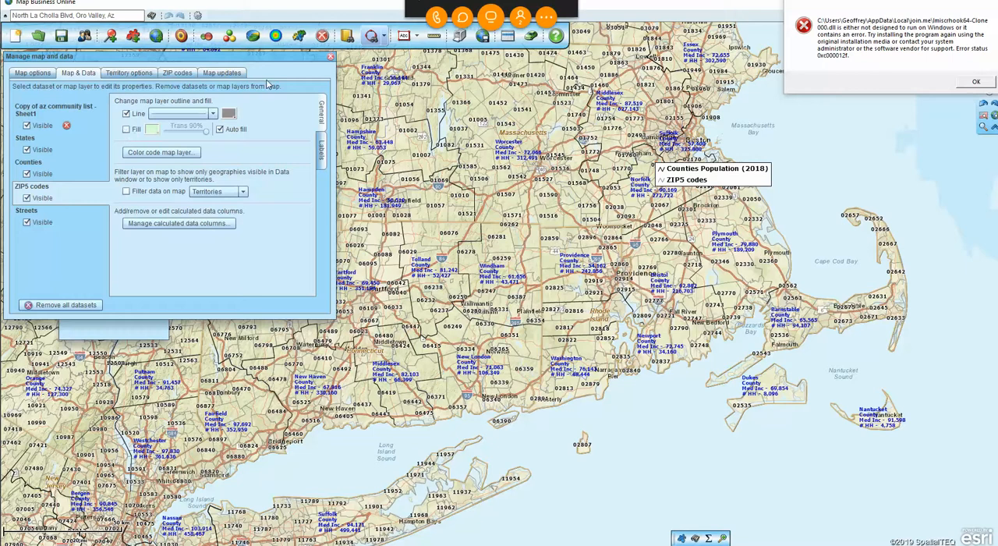
left_click(331, 57)
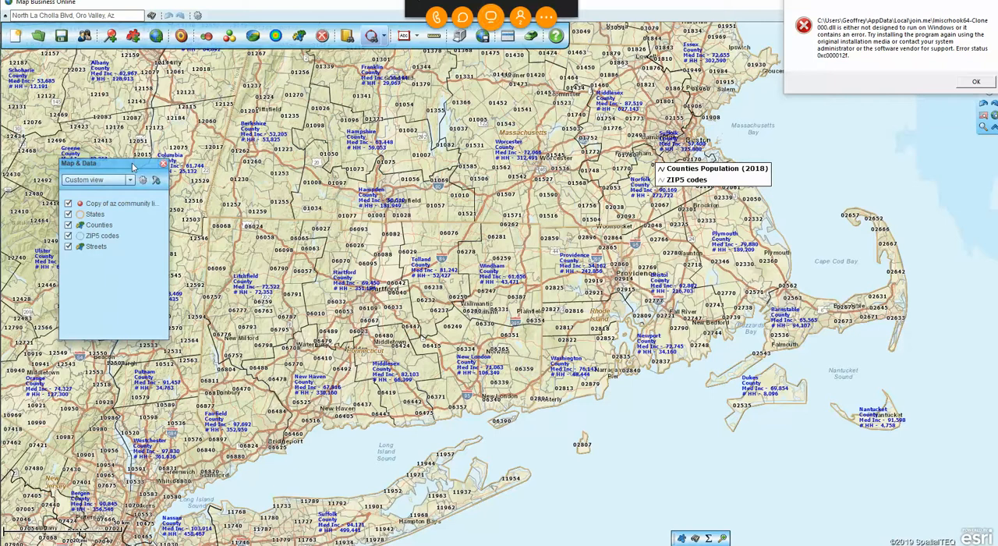
Move the Map & Data window and the legend farther off the mapped land, and hide the ZIP5 codes layer.
left_click_drag(115, 166, 81, 151)
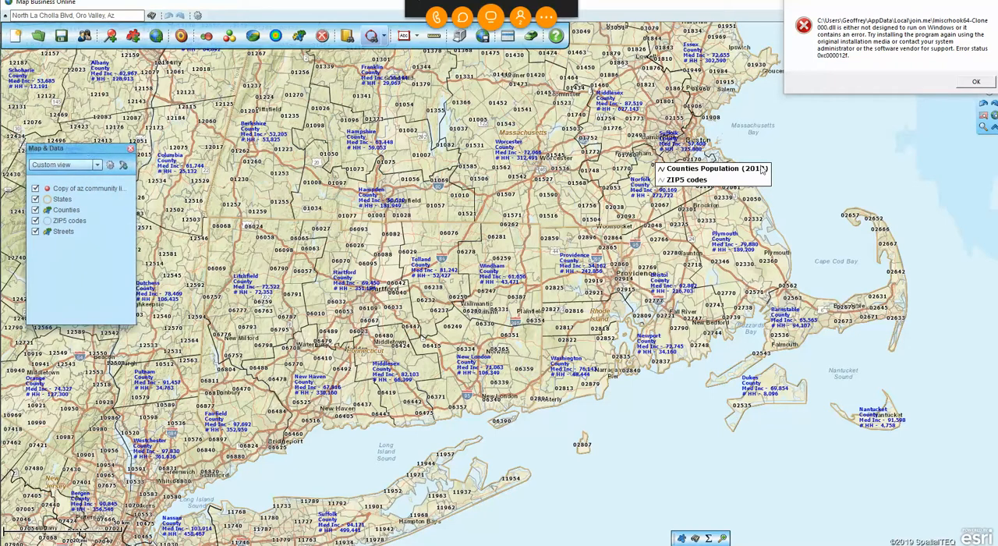
left_click_drag(736, 181, 816, 167)
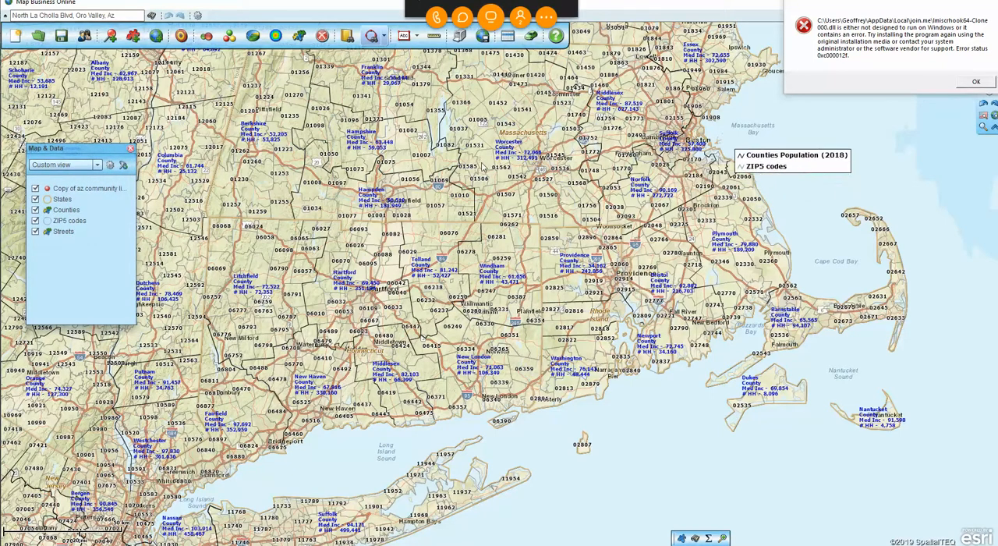
left_click(35, 221)
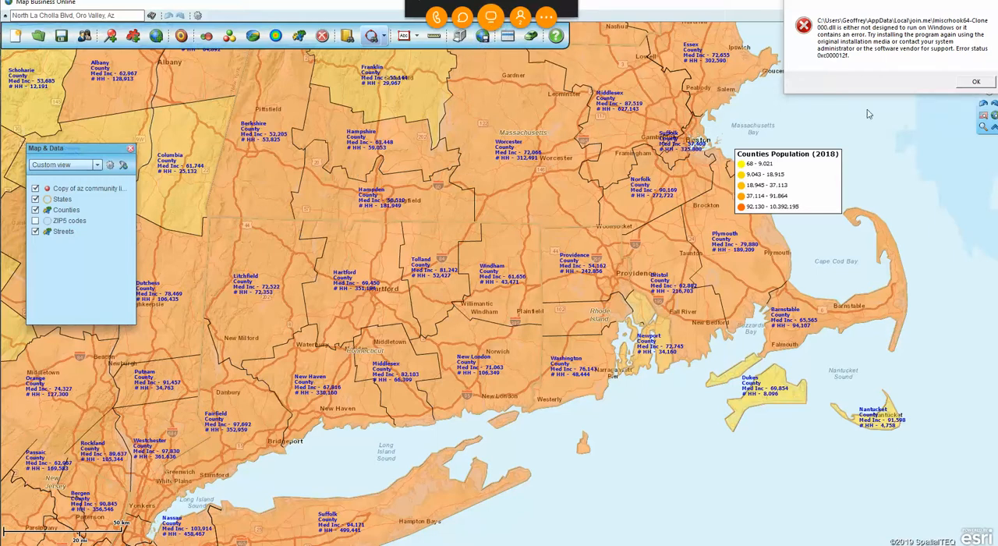
Review the print options for the current map view and for saving a large map as PDF, and close them without printing.
left_click(983, 127)
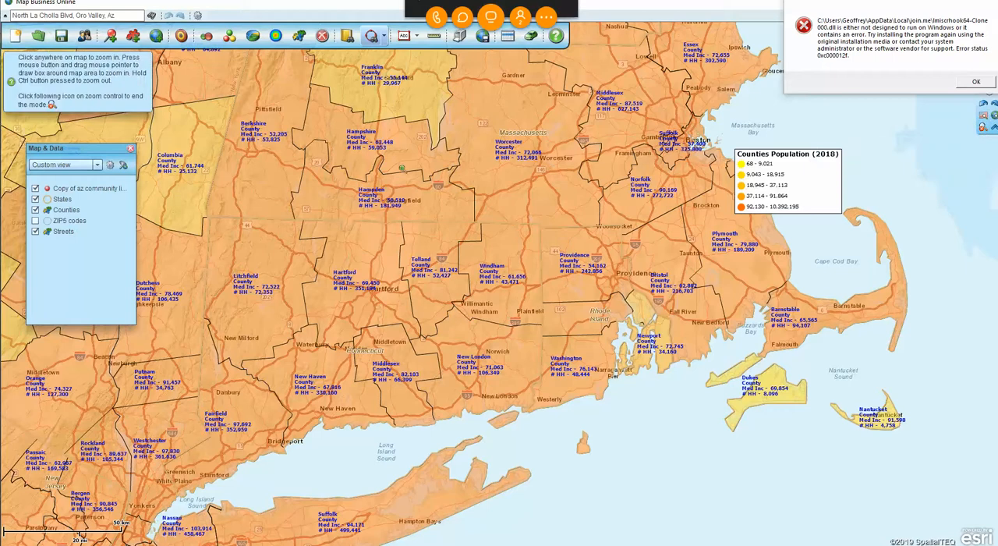
left_click_drag(206, 222, 329, 379)
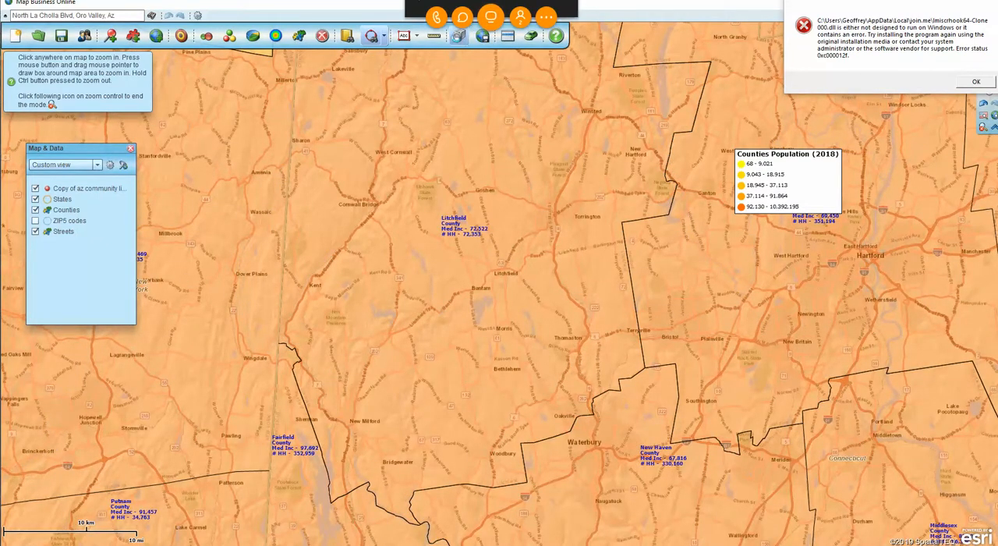
left_click(459, 37)
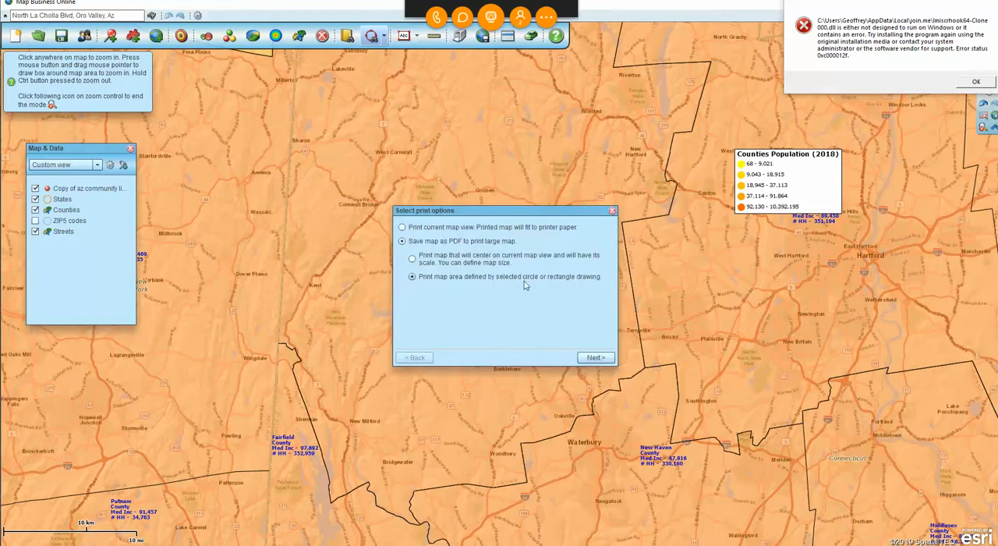
left_click(402, 227)
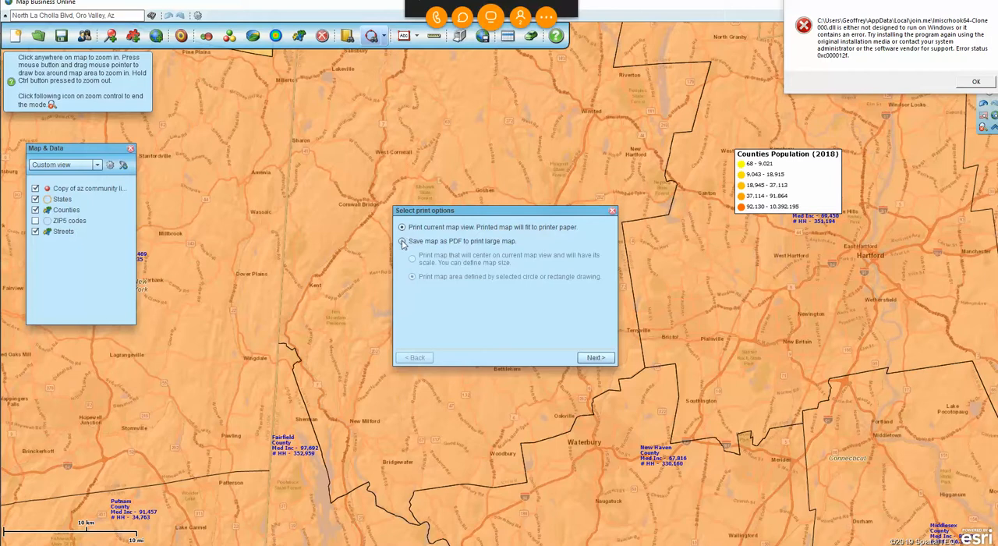
left_click(597, 358)
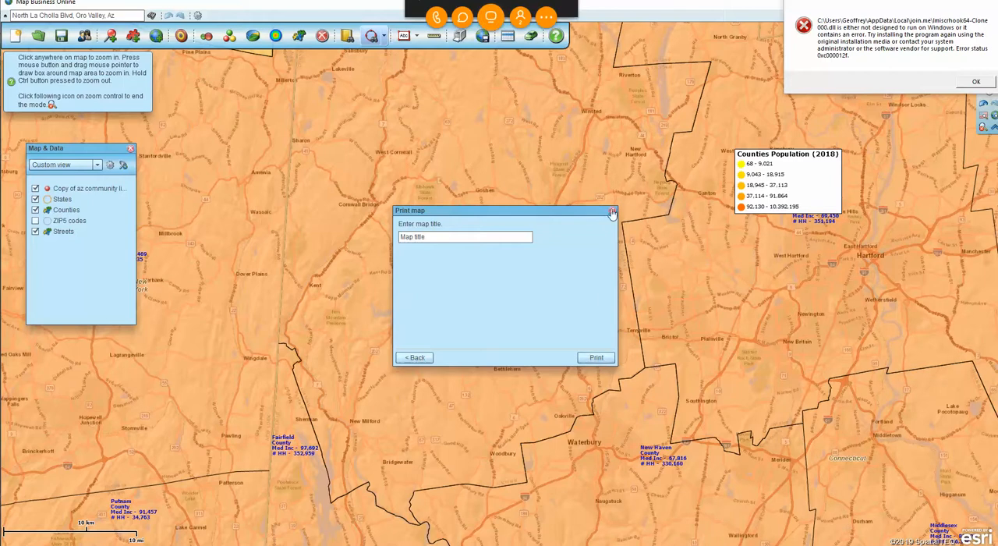
left_click(416, 357)
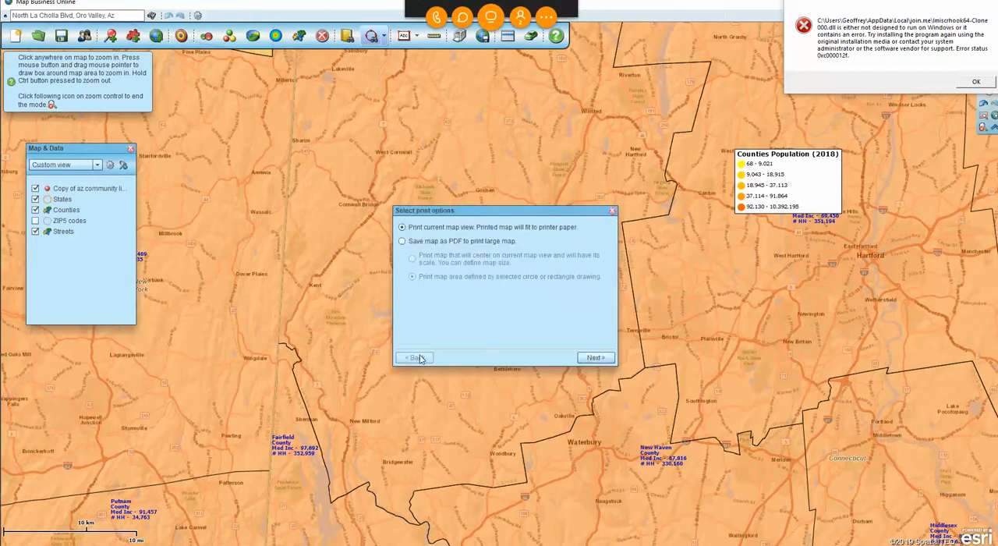
left_click(402, 242)
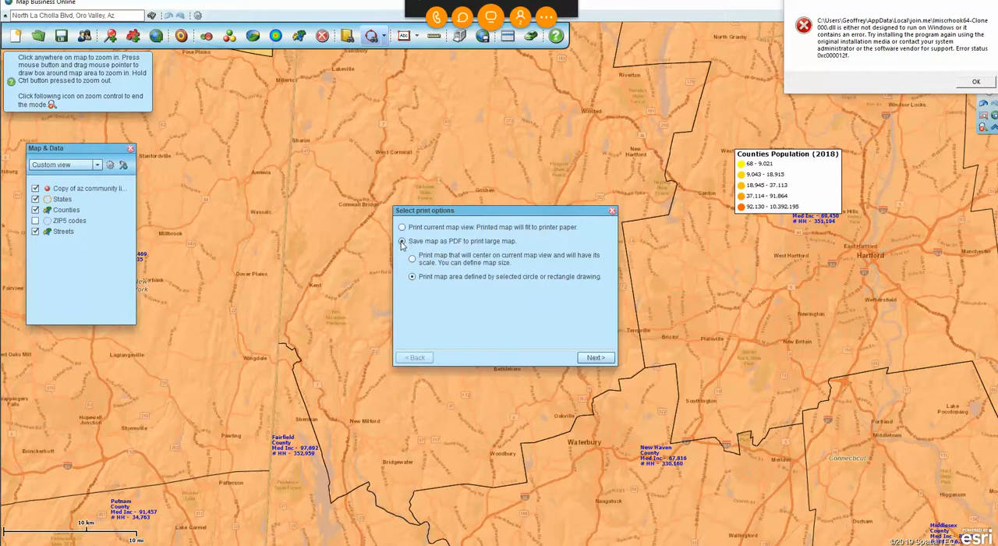
left_click(613, 211)
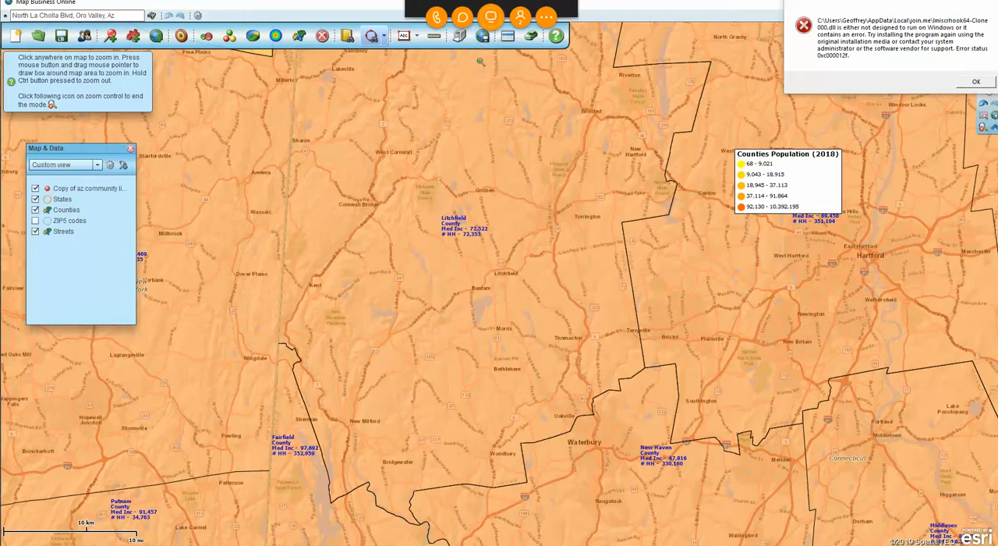
Check the options for saving the current map view as an image, close them and dismiss the zoom tip.
left_click(482, 36)
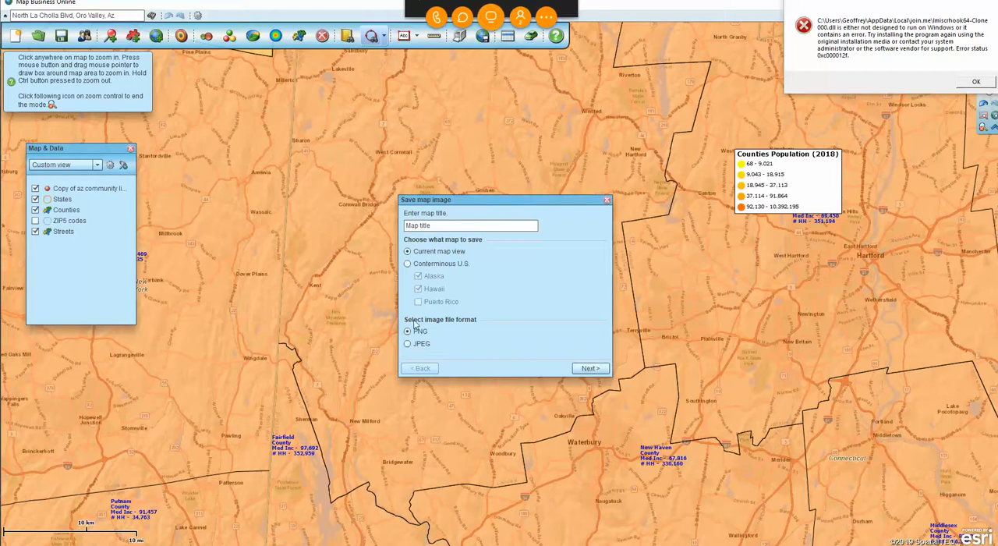
left_click(606, 201)
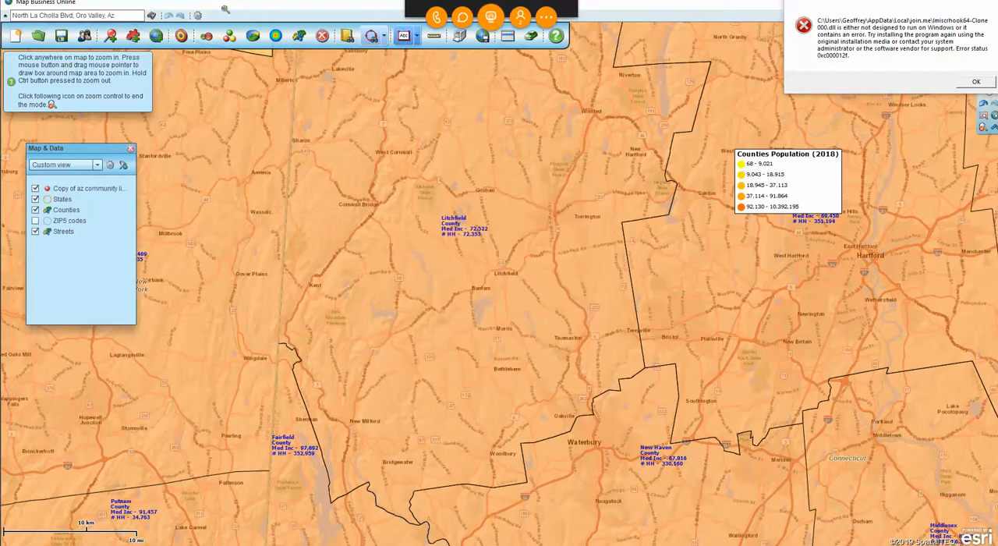
left_click(148, 58)
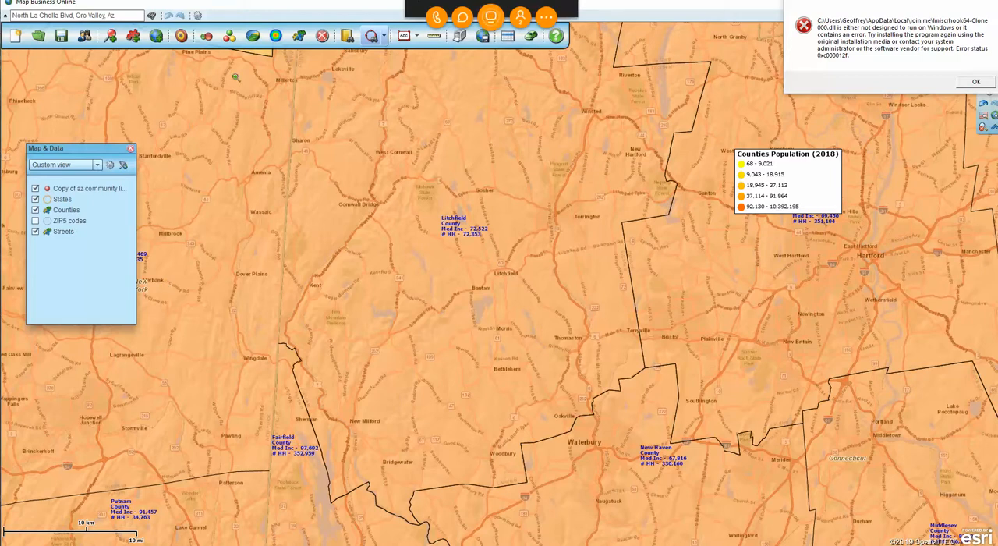
left_click(110, 37)
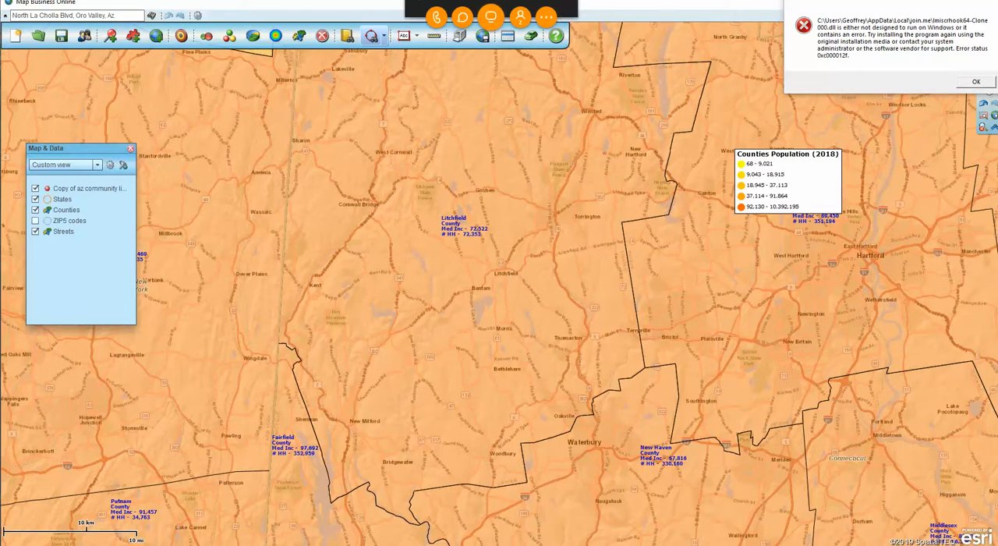
Exit the join.me screen-sharing session without a recap and show the hidden system tray icons.
left_click(568, 3)
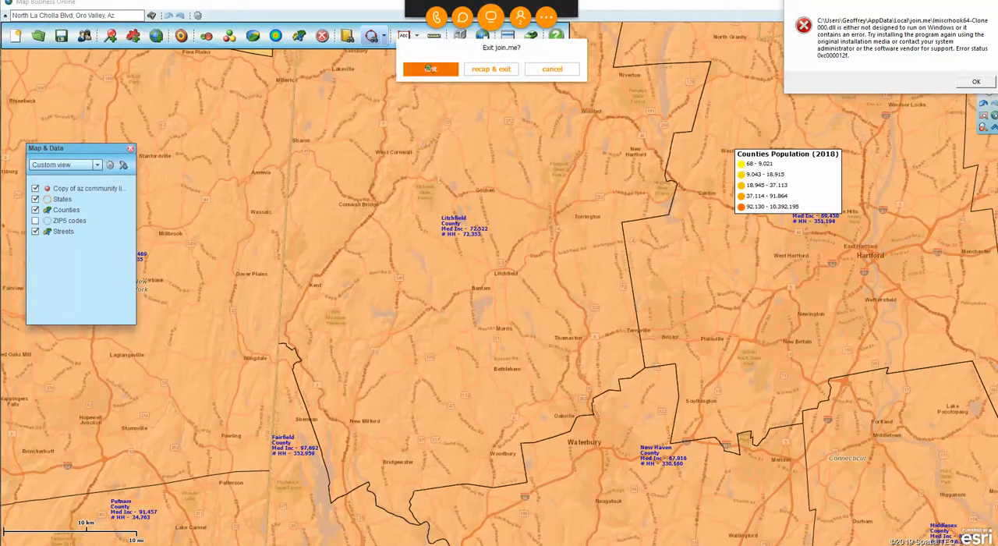
left_click(430, 69)
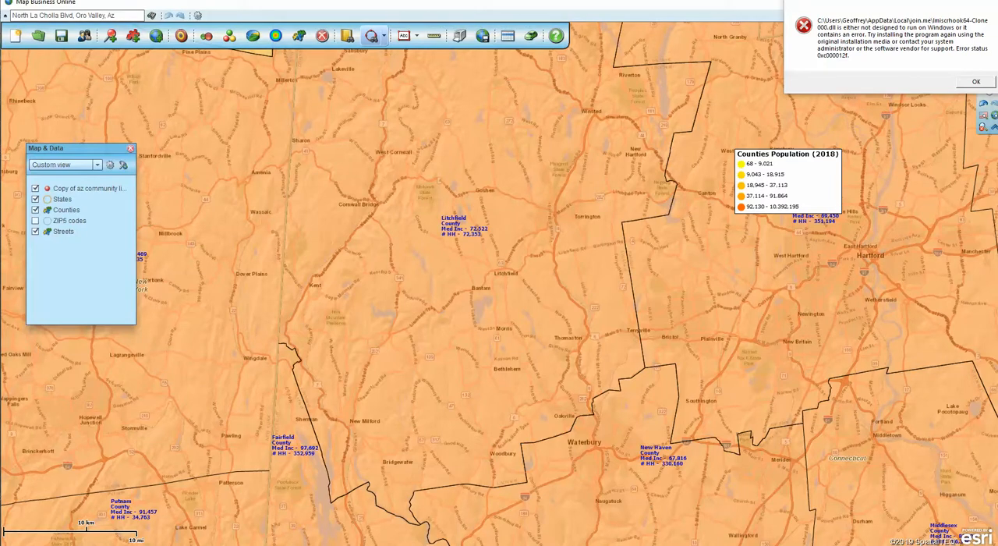
left_click(901, 545)
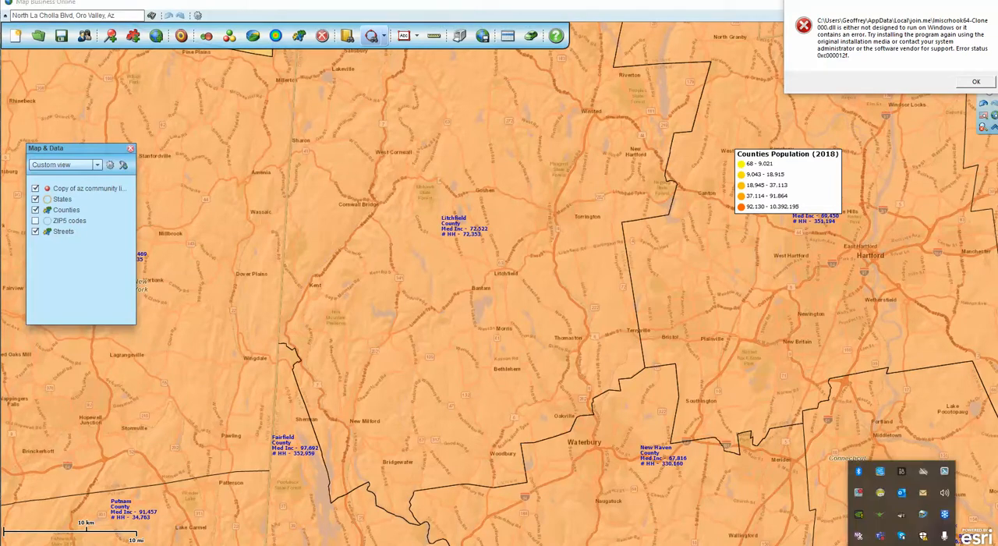